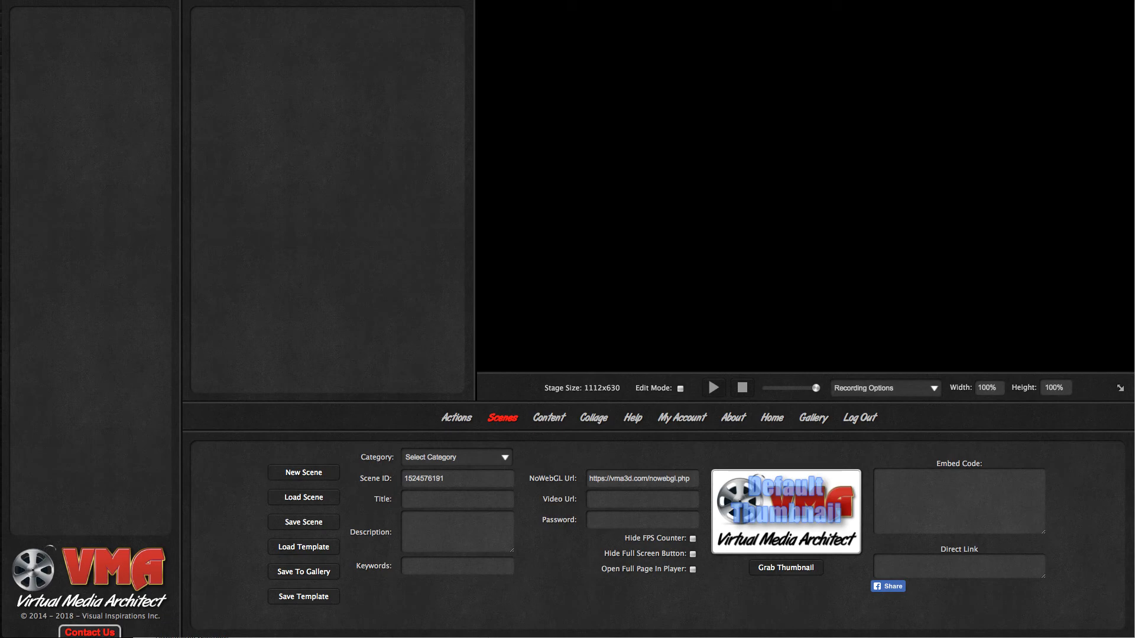
- Add a Floor action with the default checkered texture to the empty scene
left_click(457, 418)
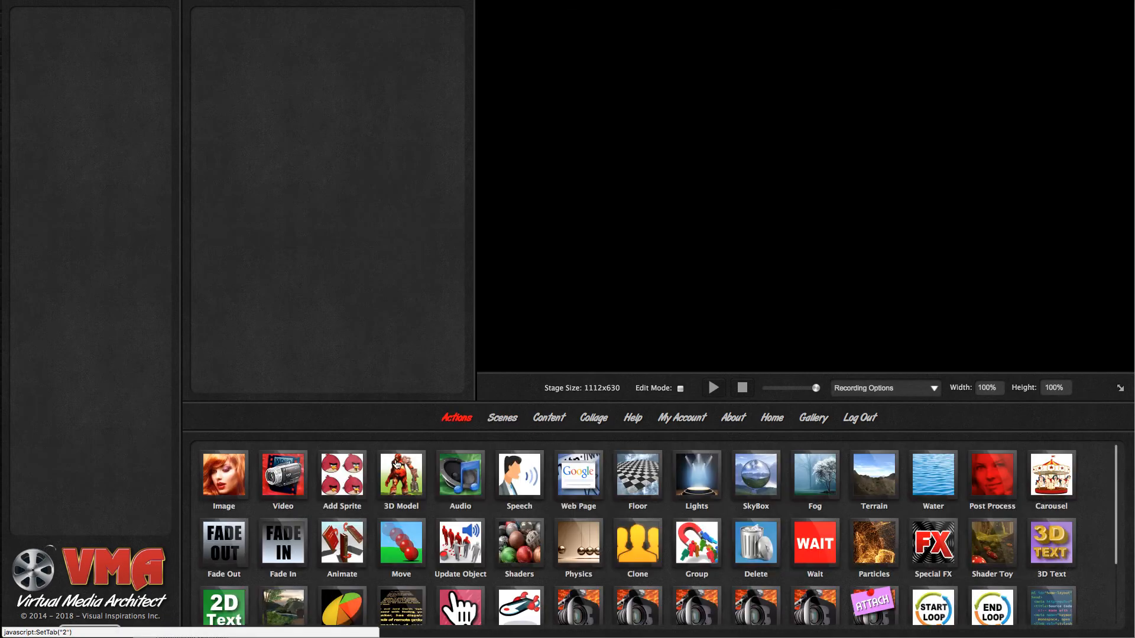
left_click_drag(647, 489, 106, 261)
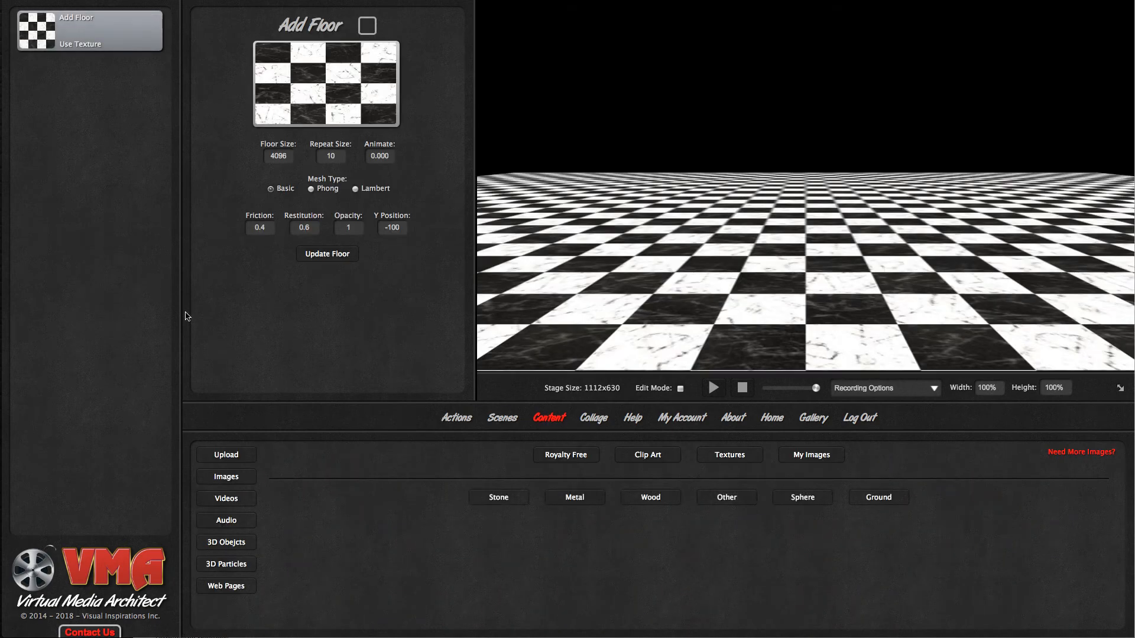
- Add a Video action to the scene and load the "Black White Stream Beam" clip from the video loops into it
left_click(462, 424)
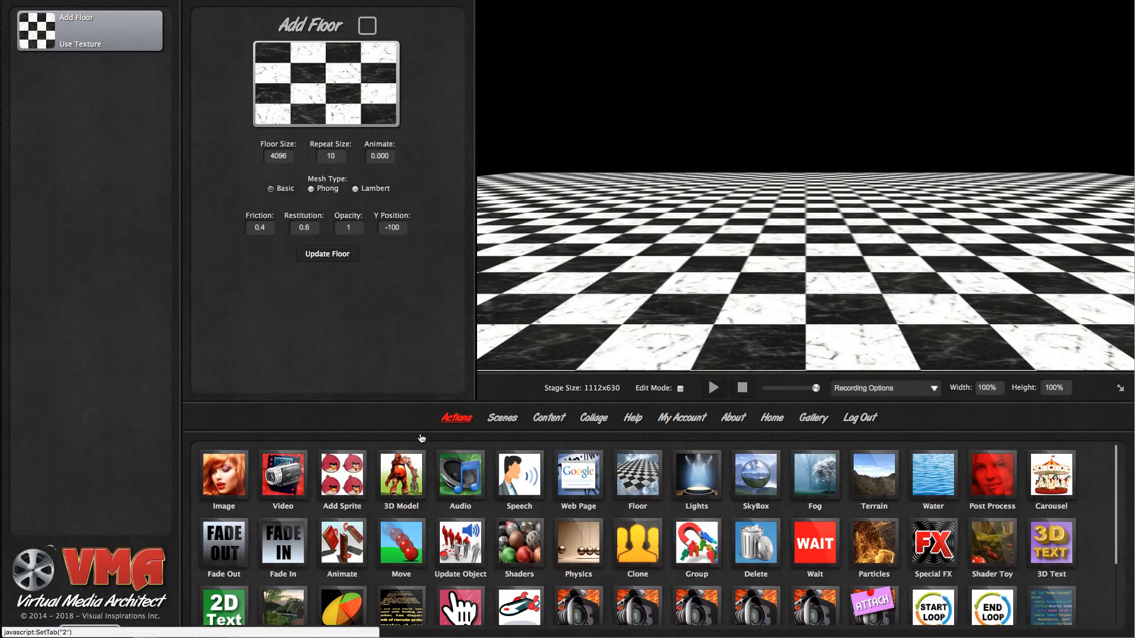
left_click_drag(275, 486, 108, 306)
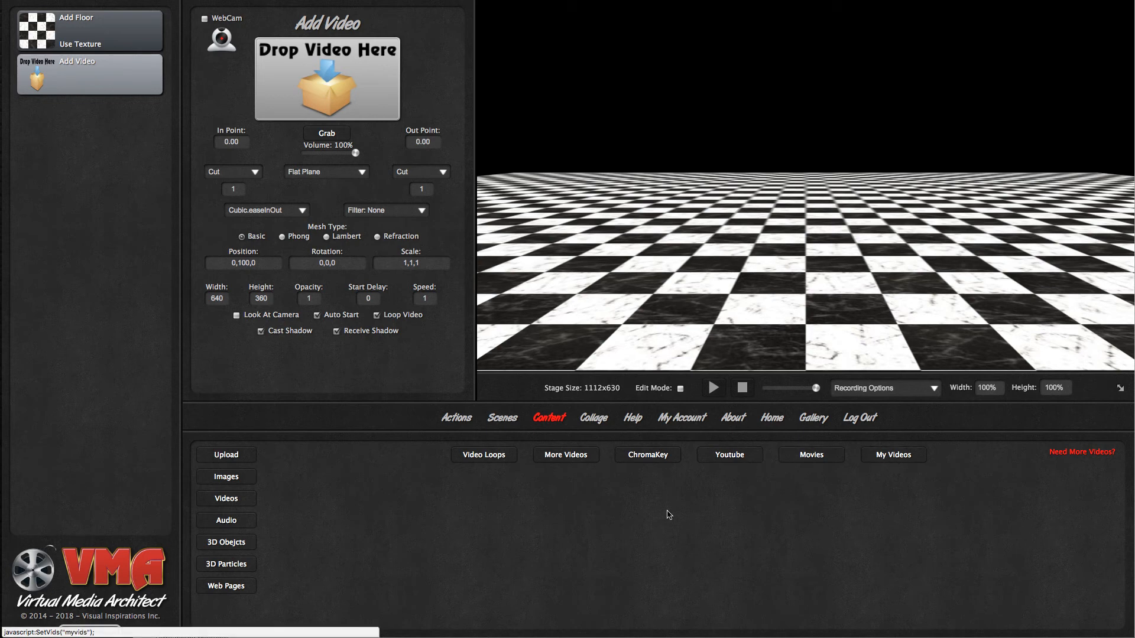
left_click(495, 459)
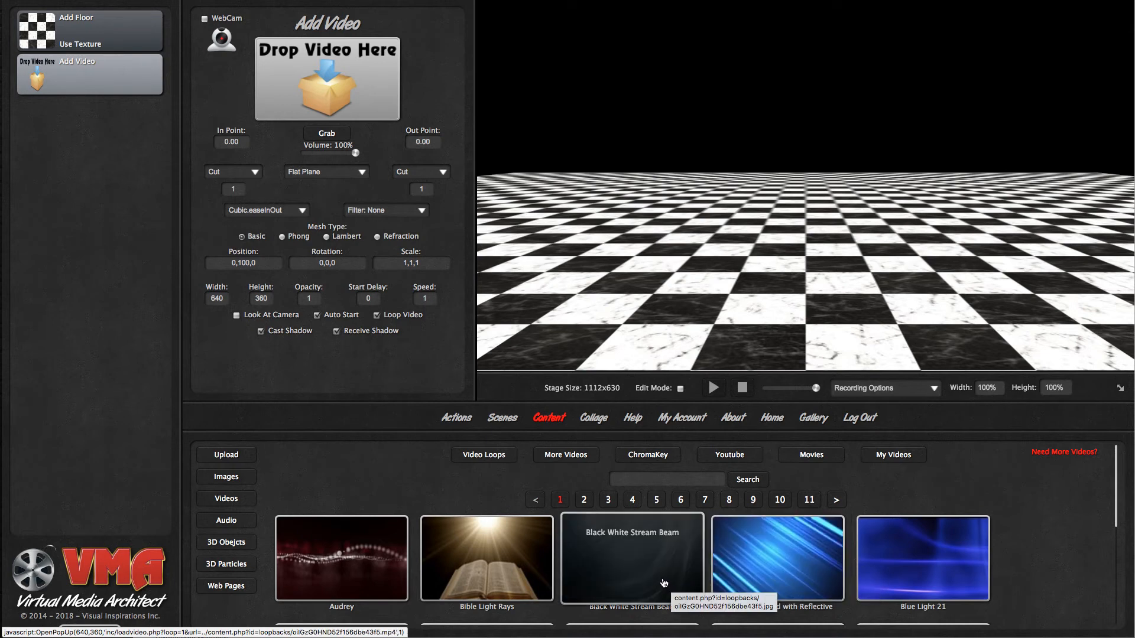
left_click_drag(664, 583, 370, 102)
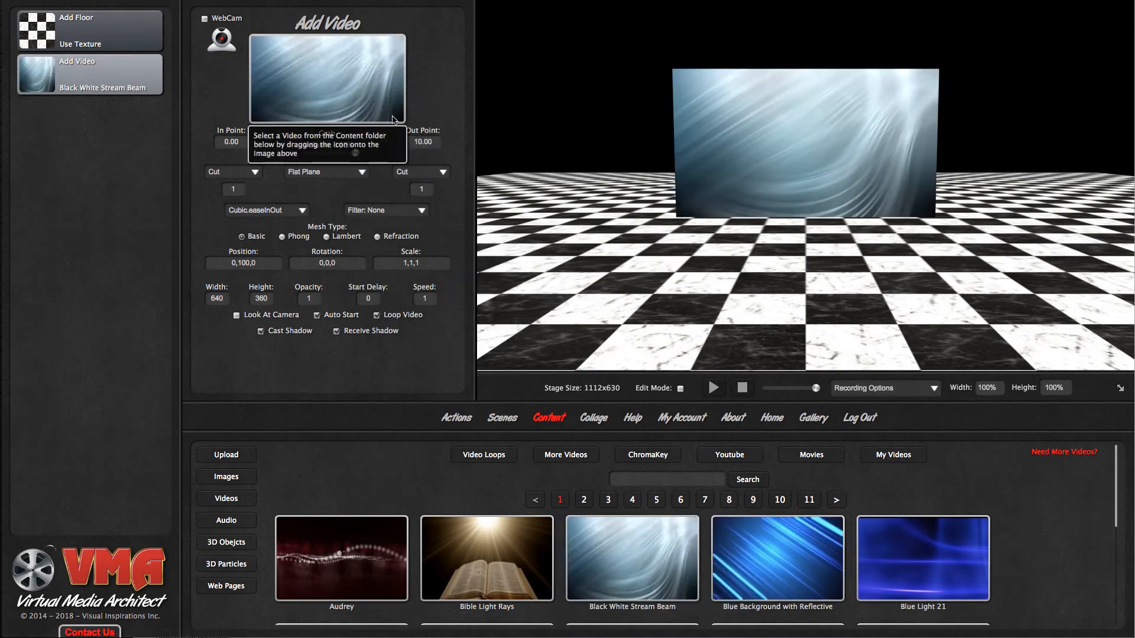
left_click_drag(697, 272, 661, 271)
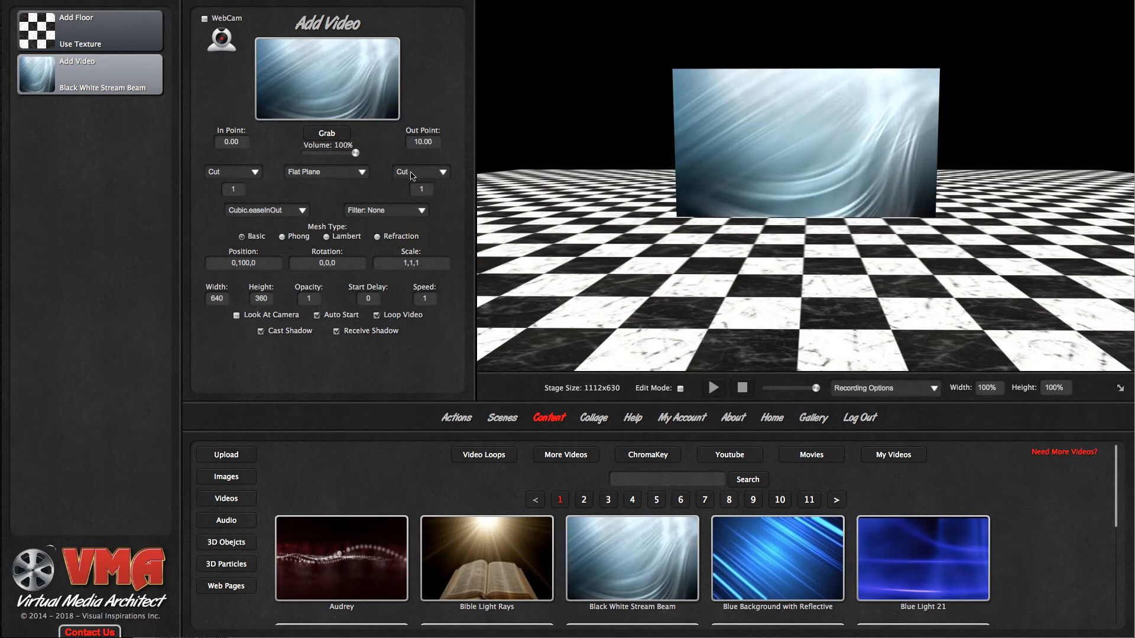
- Set the video's object type to Cube
left_click(329, 173)
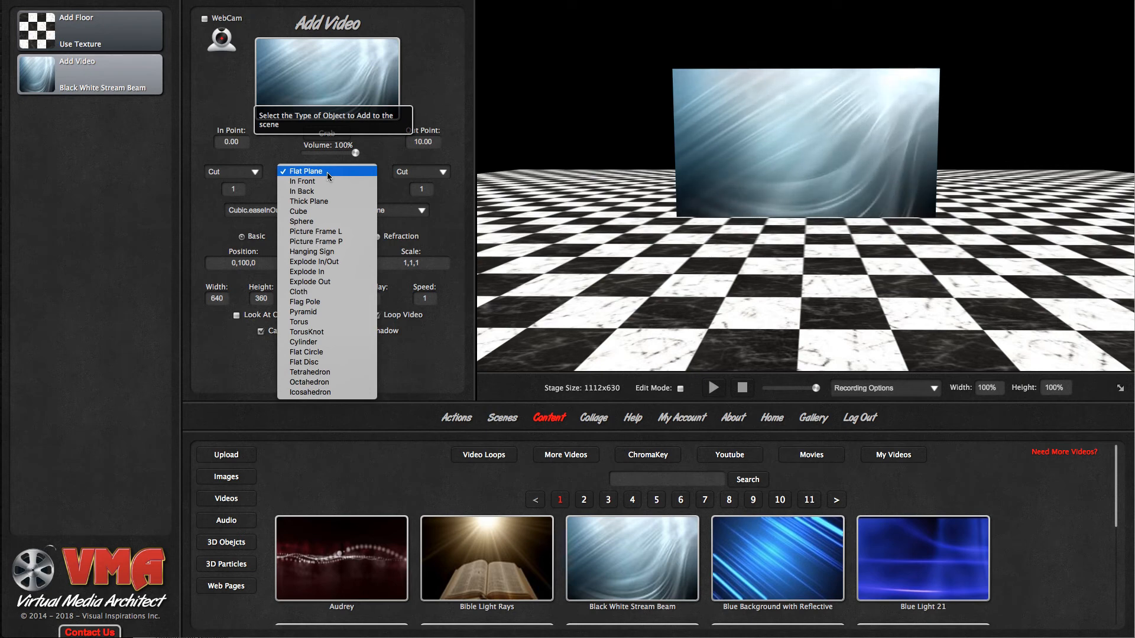
left_click(311, 212)
mouse_move(578, 237)
left_mouse_down()
mouse_move(746, 238)
mouse_move(724, 243)
mouse_move(781, 288)
mouse_move(547, 239)
mouse_move(576, 238)
left_mouse_up()
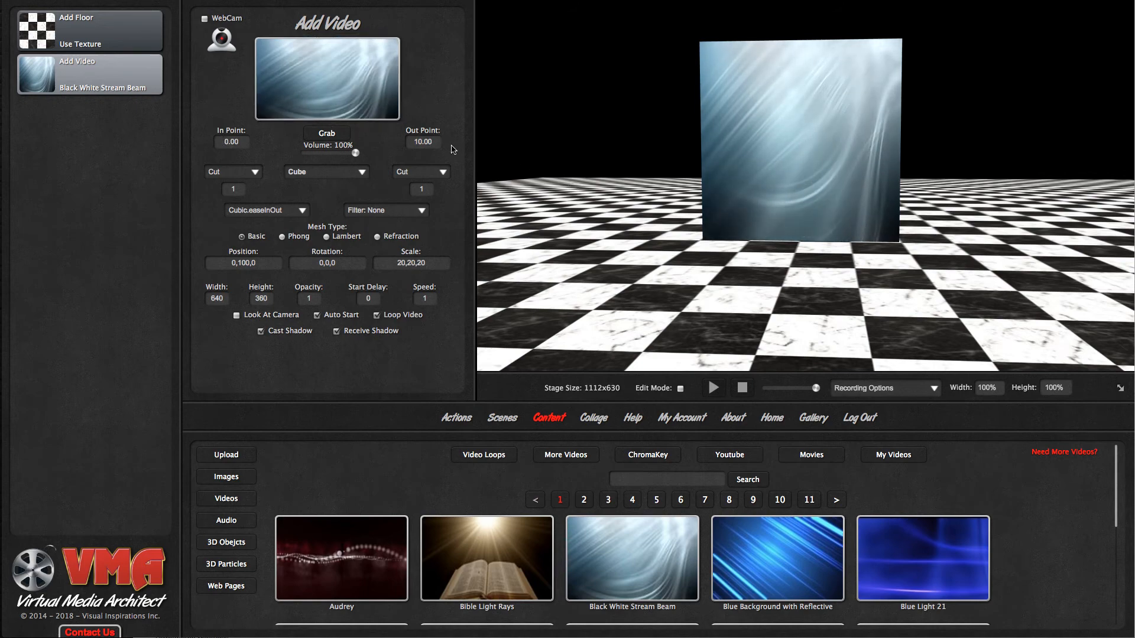
- Set the video's start point to 2.43 and end point to 7.43, preview the range, and update the settings
left_click(326, 134)
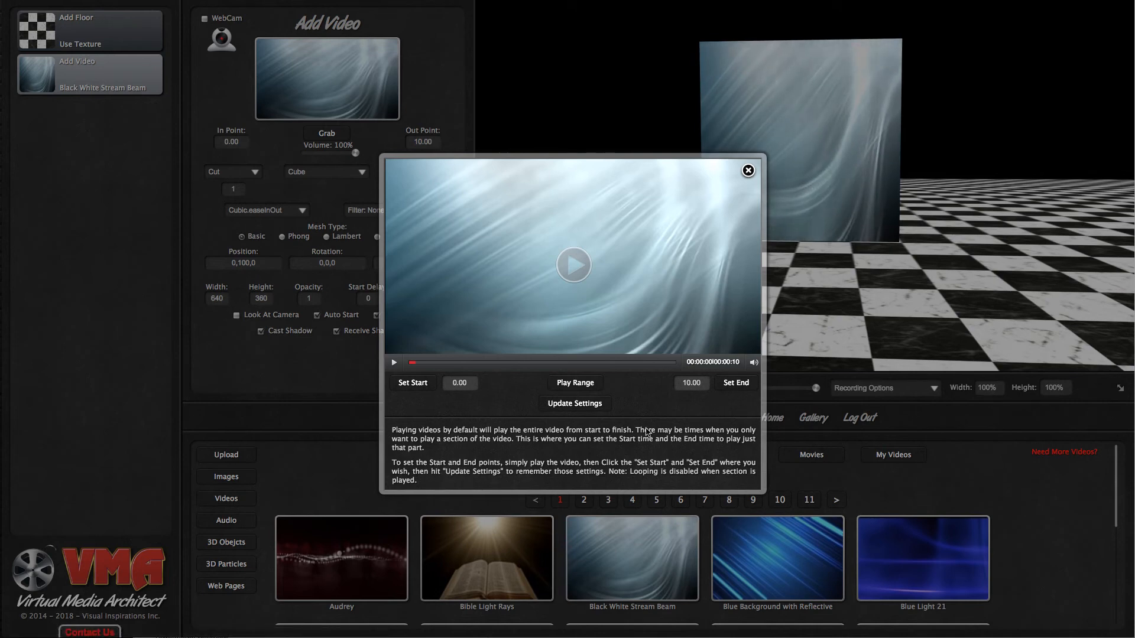
left_click(394, 362)
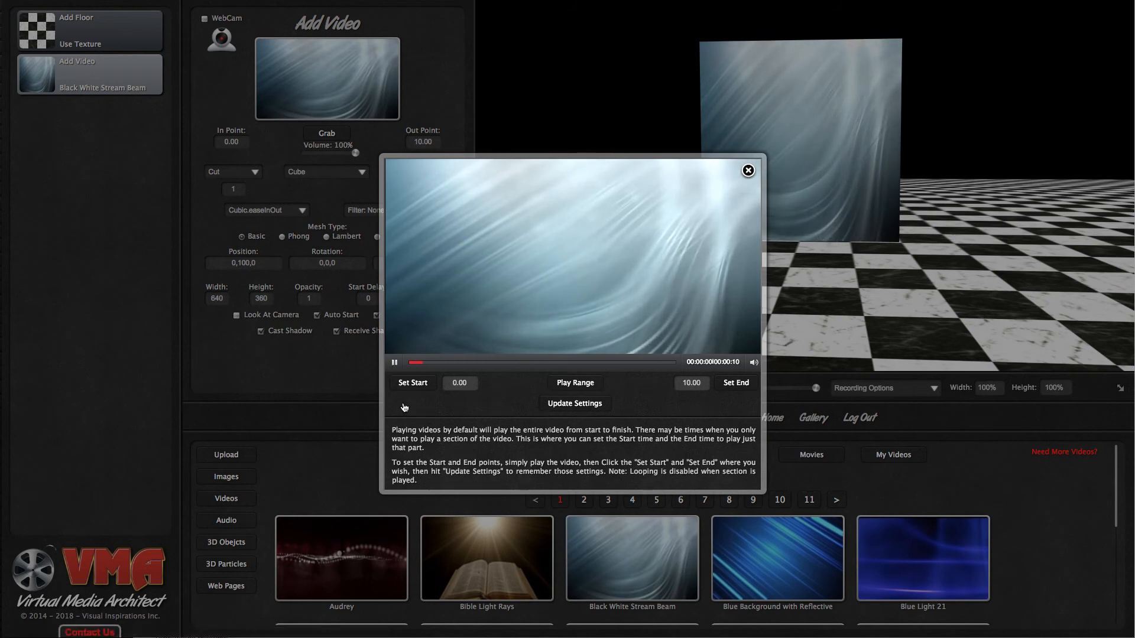
left_click(395, 363)
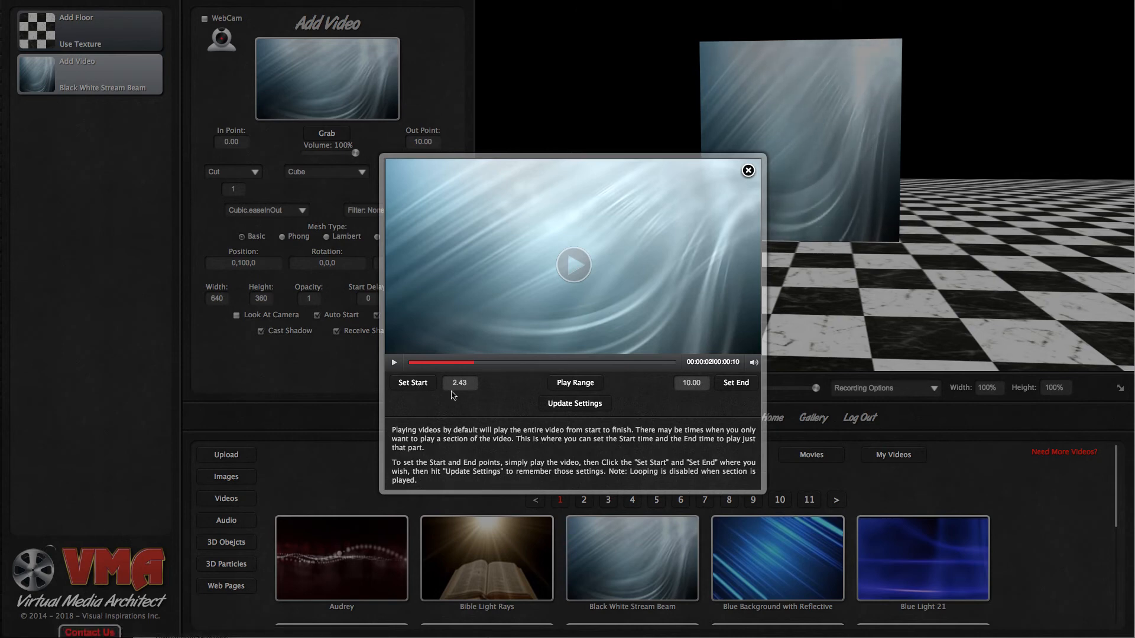
left_click(394, 362)
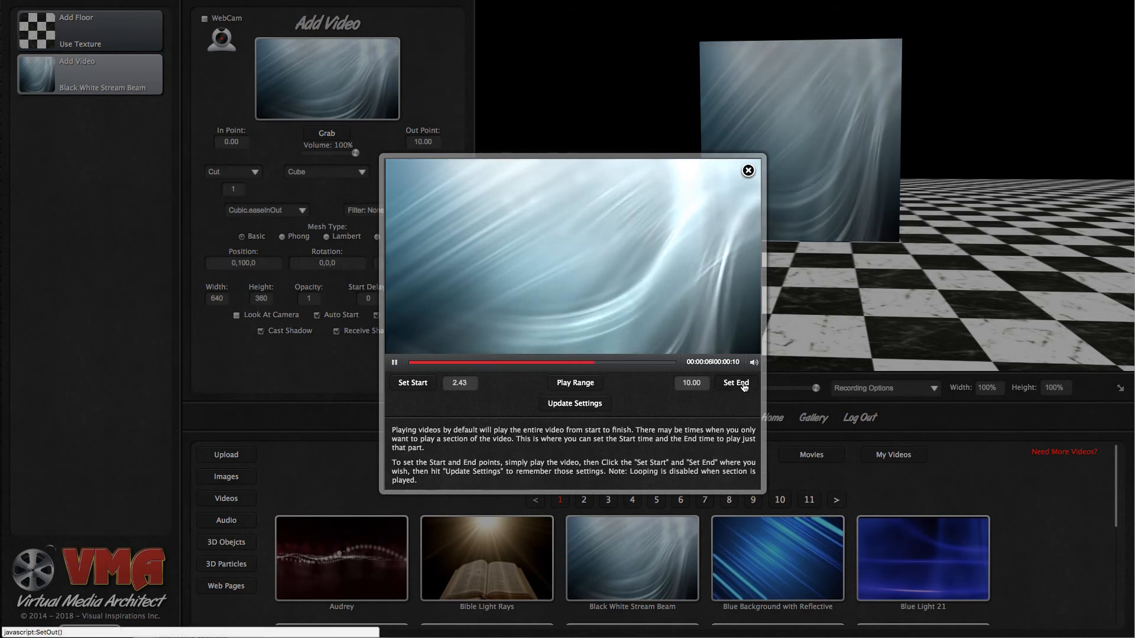
left_click(743, 385)
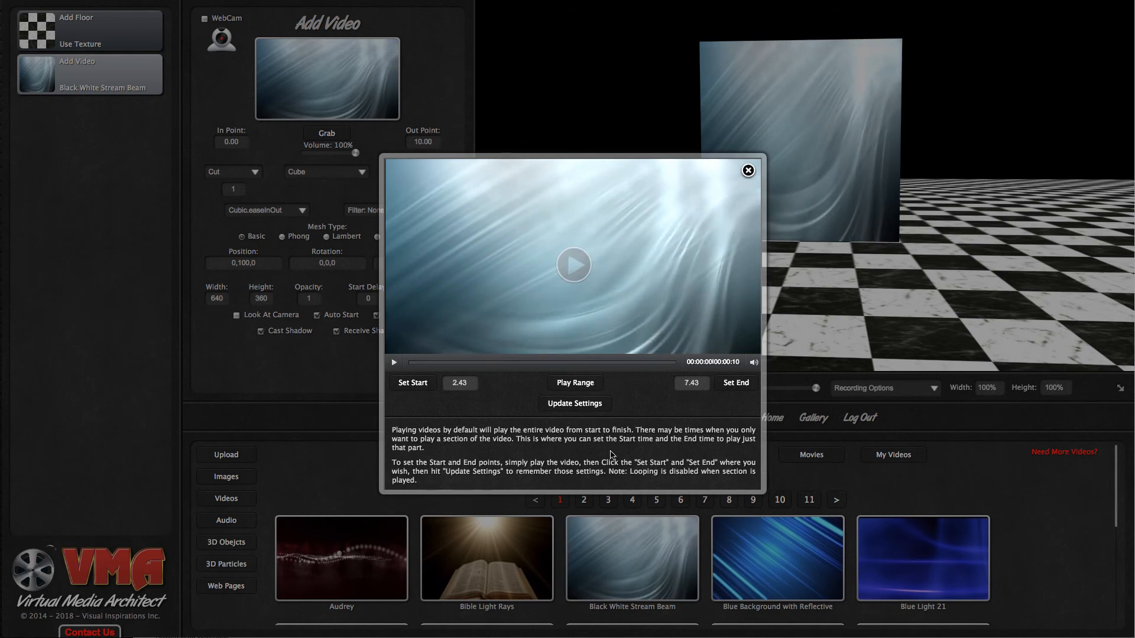
left_click(576, 384)
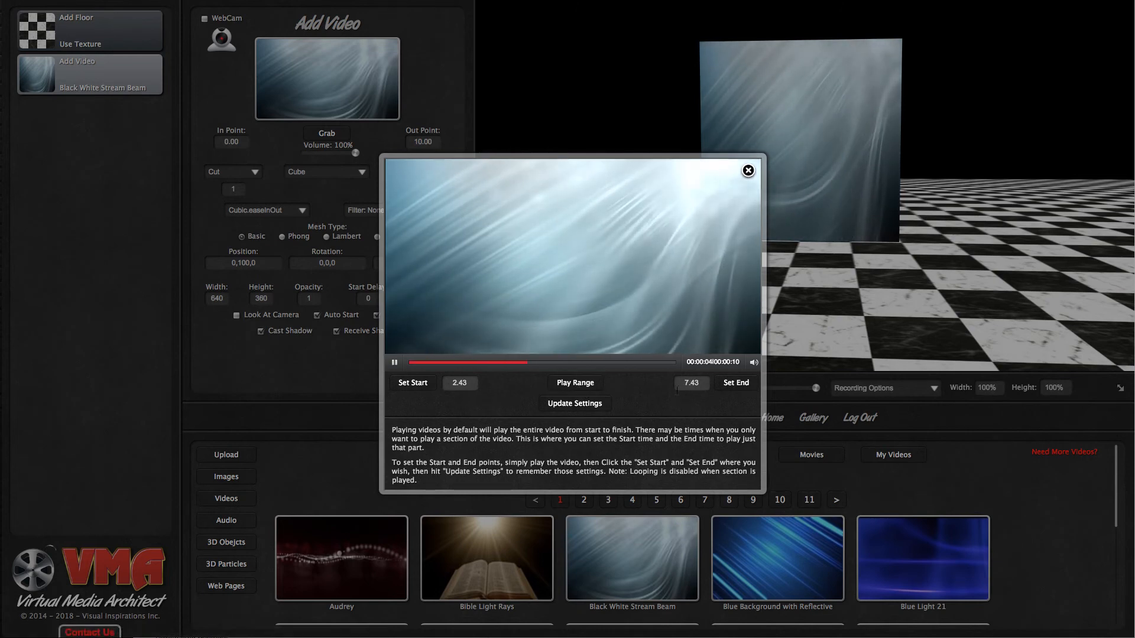
left_click(586, 406)
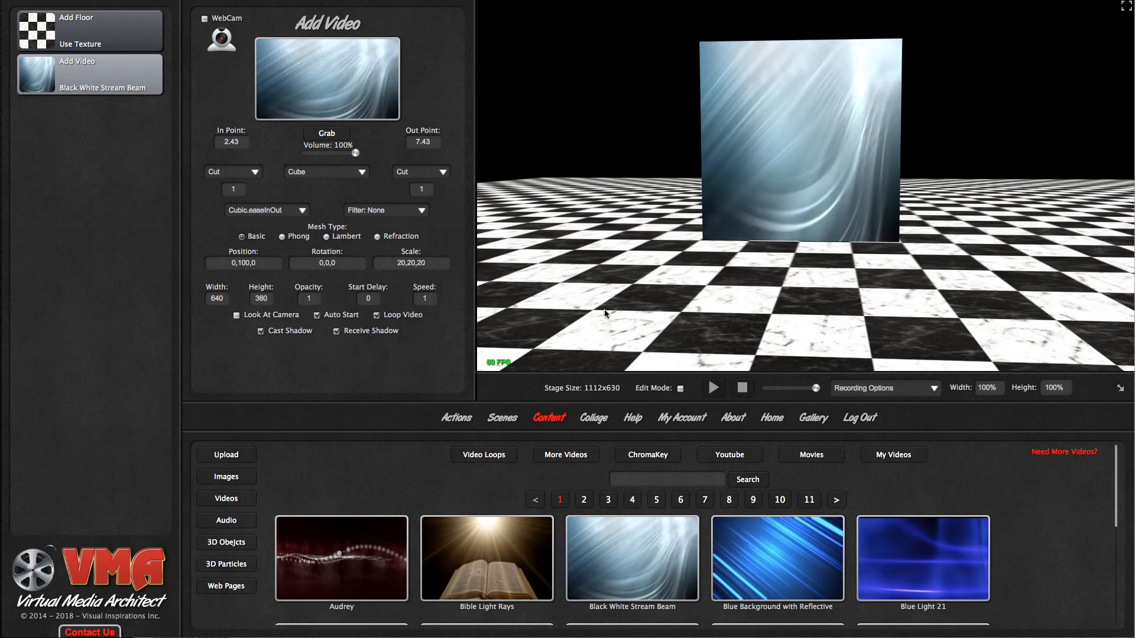
left_click(270, 212)
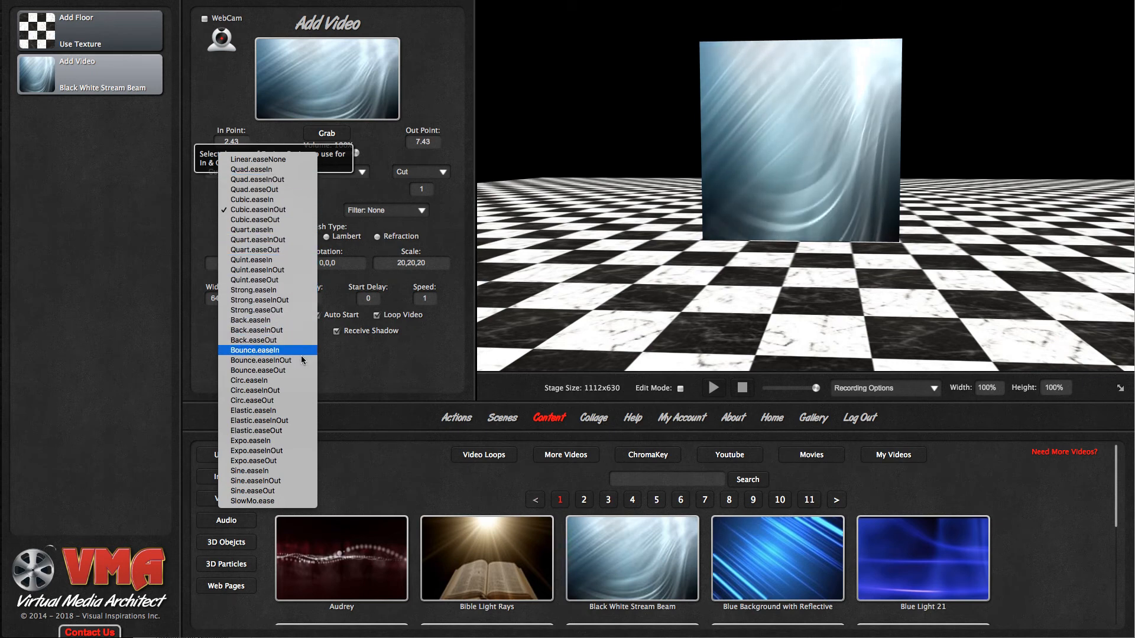
left_click(353, 368)
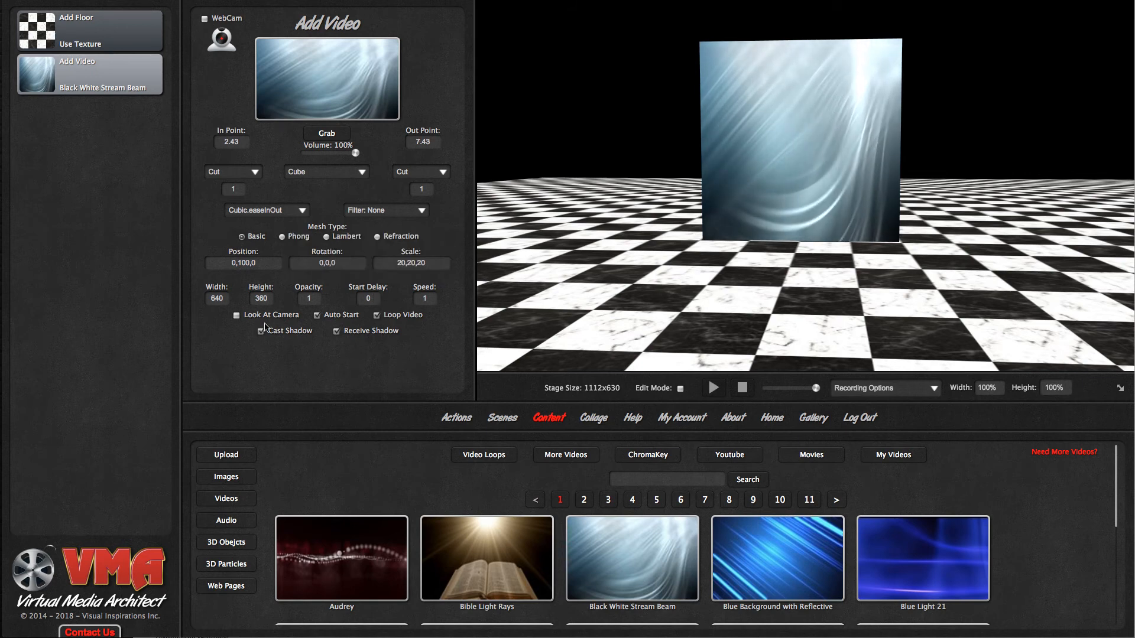
- Try the Look At Camera option on the video cube by viewing it from different angles, and turn the option off again
left_click_drag(650, 315, 609, 317)
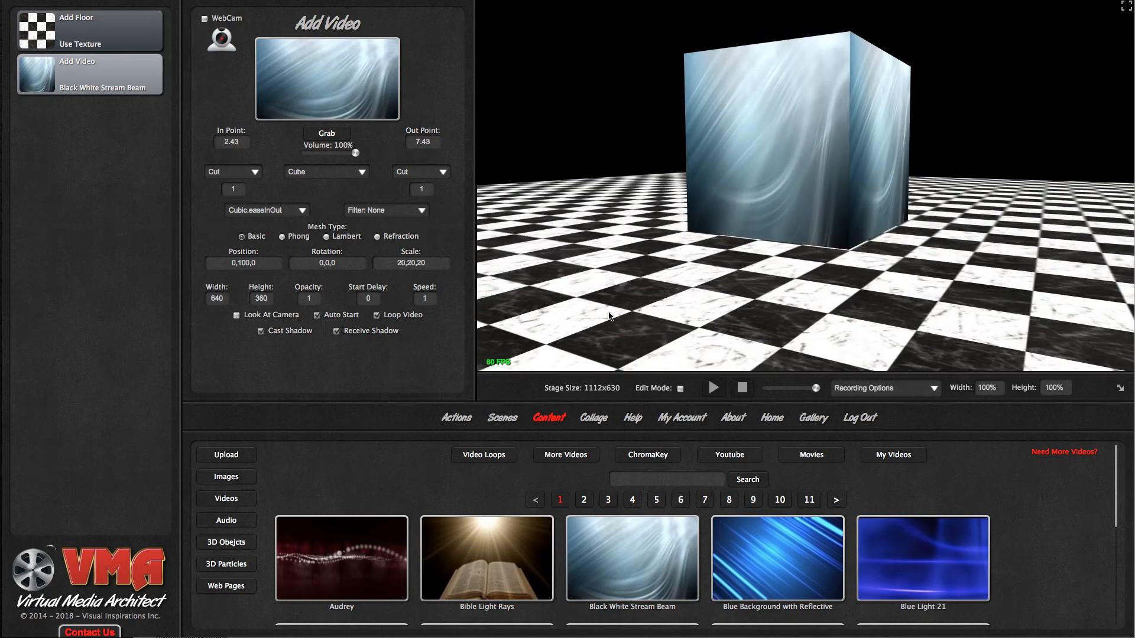
left_click(237, 315)
left_click_drag(512, 318, 587, 309)
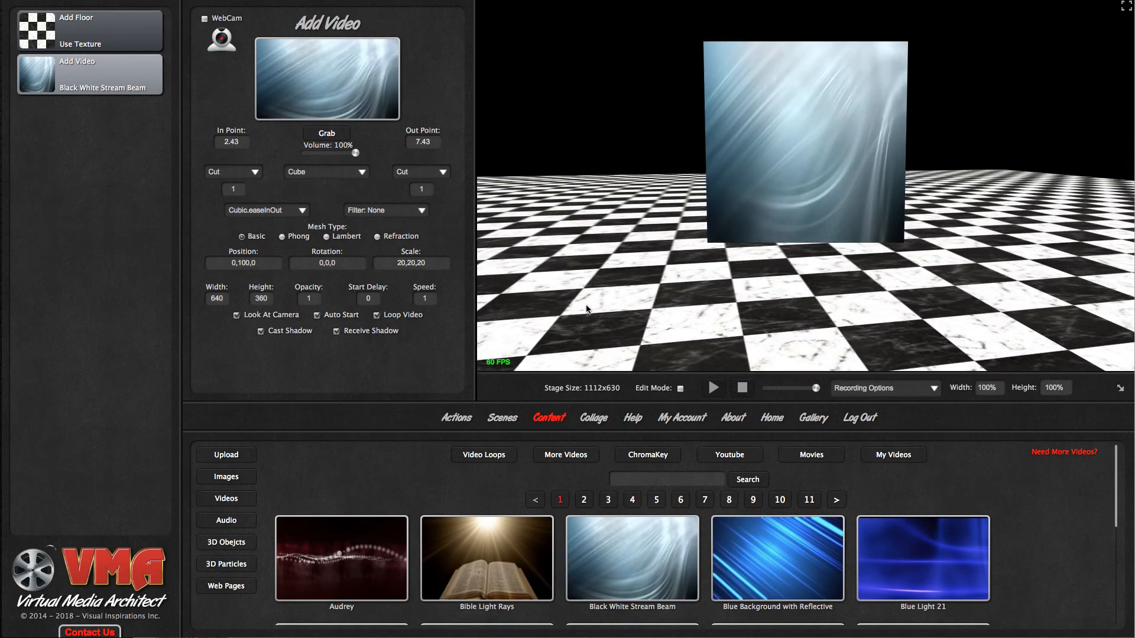
left_click(238, 316)
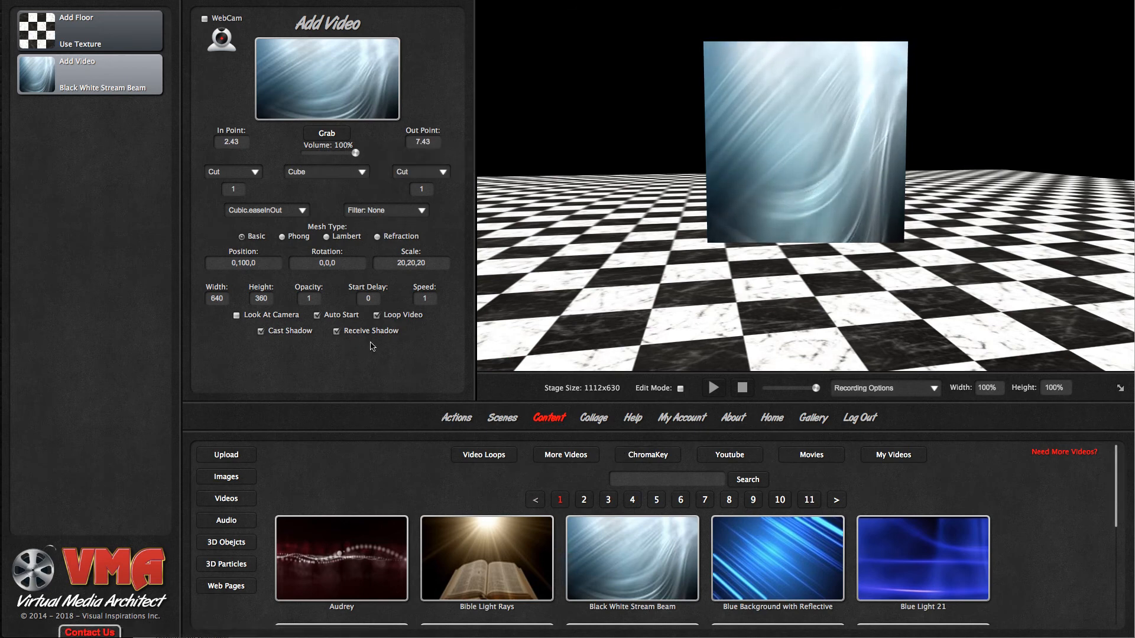
- Replace the video with the "Beautiful Girl Dancing" ChromaKey clip and set its object type to Flat Plane
left_click(665, 464)
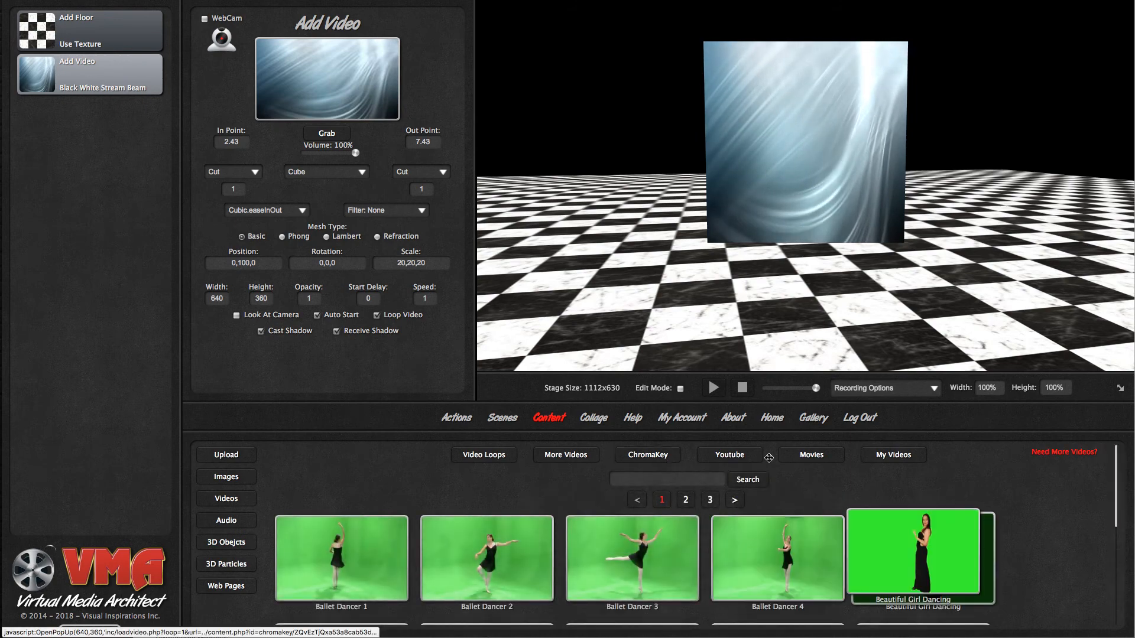
left_click_drag(768, 457, 347, 84)
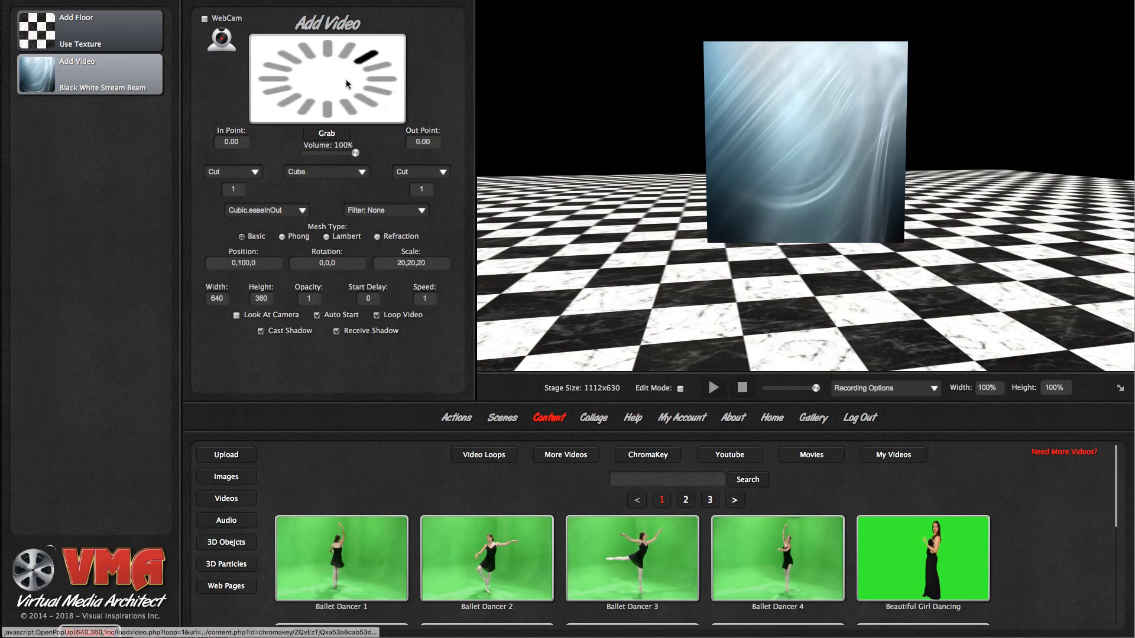
left_click(308, 173)
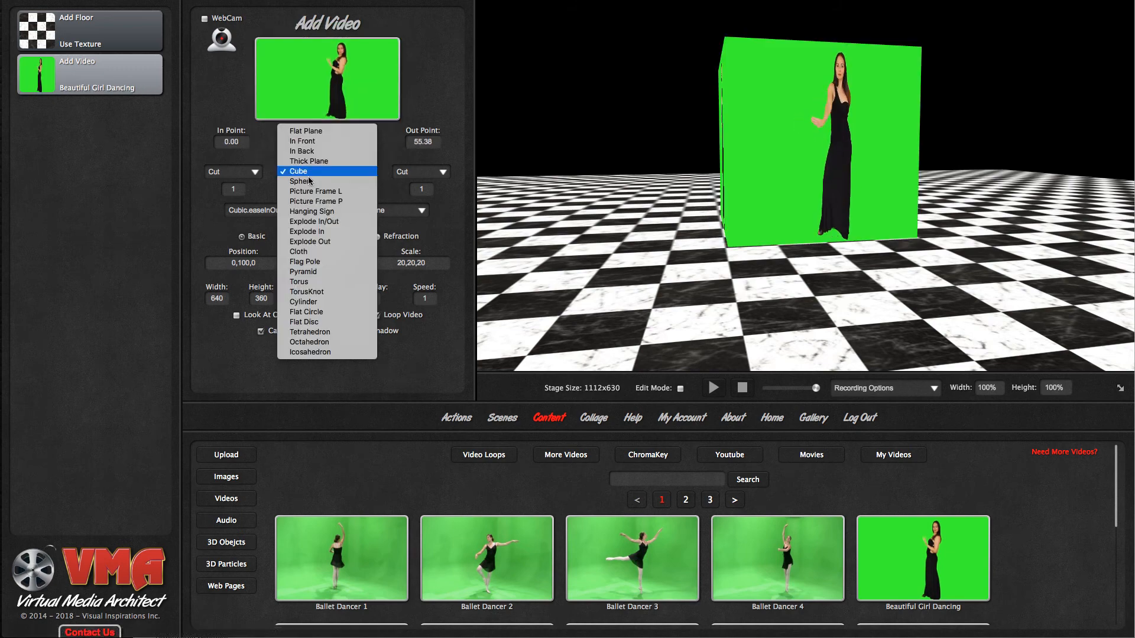
left_click(314, 131)
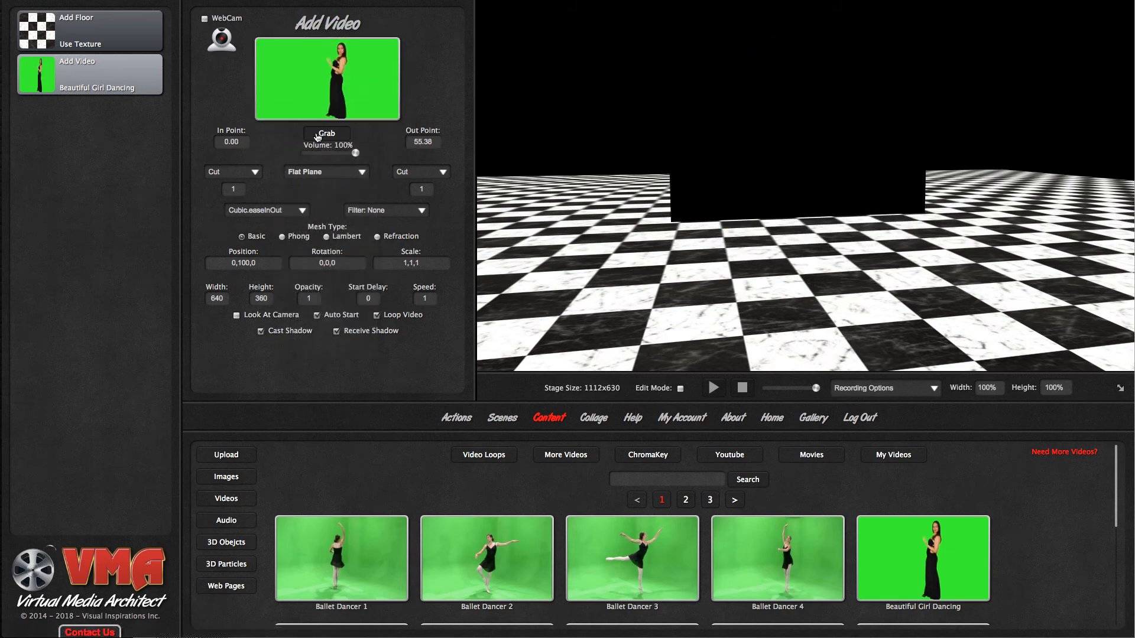
left_click_drag(975, 303, 947, 300)
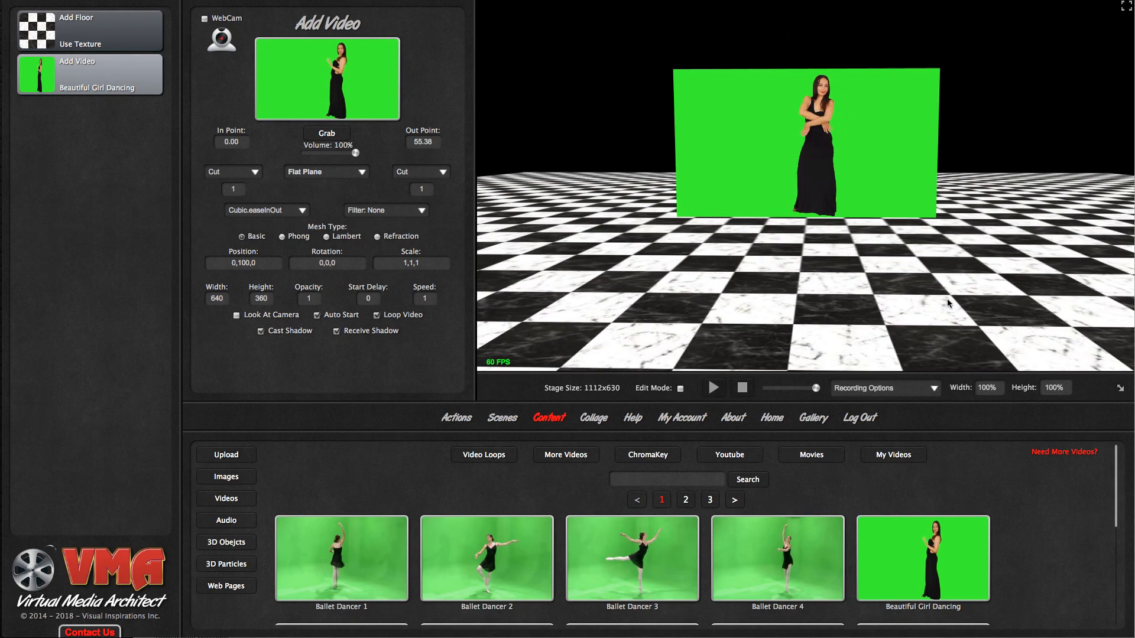
- Inspect the green-screen dancer video from several angles and apply the ChromaKey filter to it
scroll(694, 107, "down", 1)
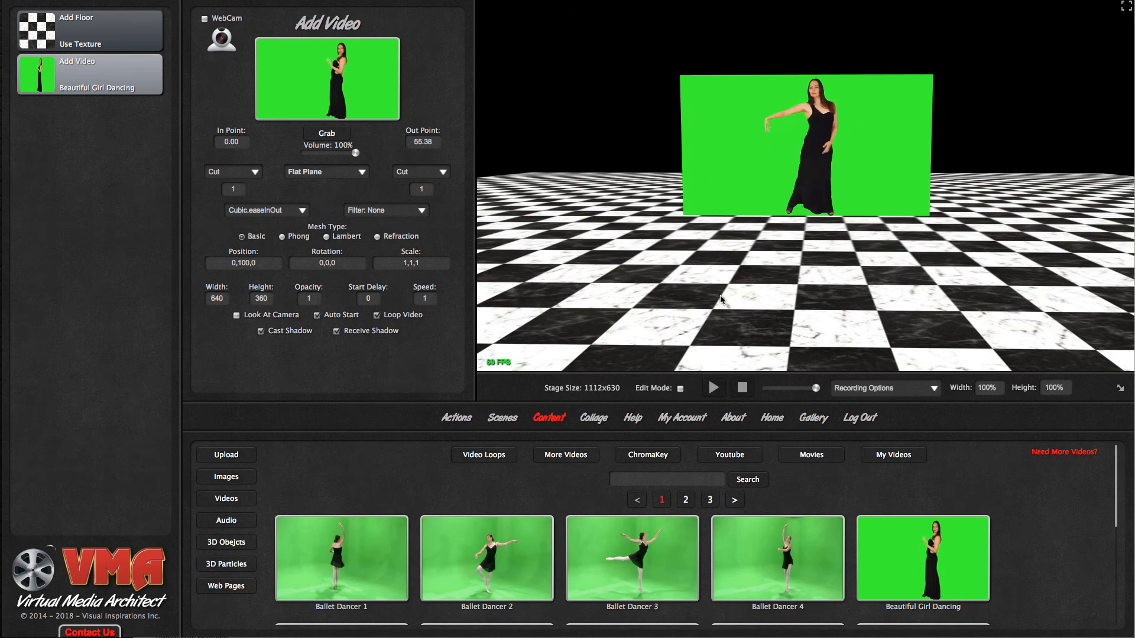
mouse_move(691, 296)
left_mouse_down()
mouse_move(735, 302)
mouse_move(710, 300)
left_mouse_up()
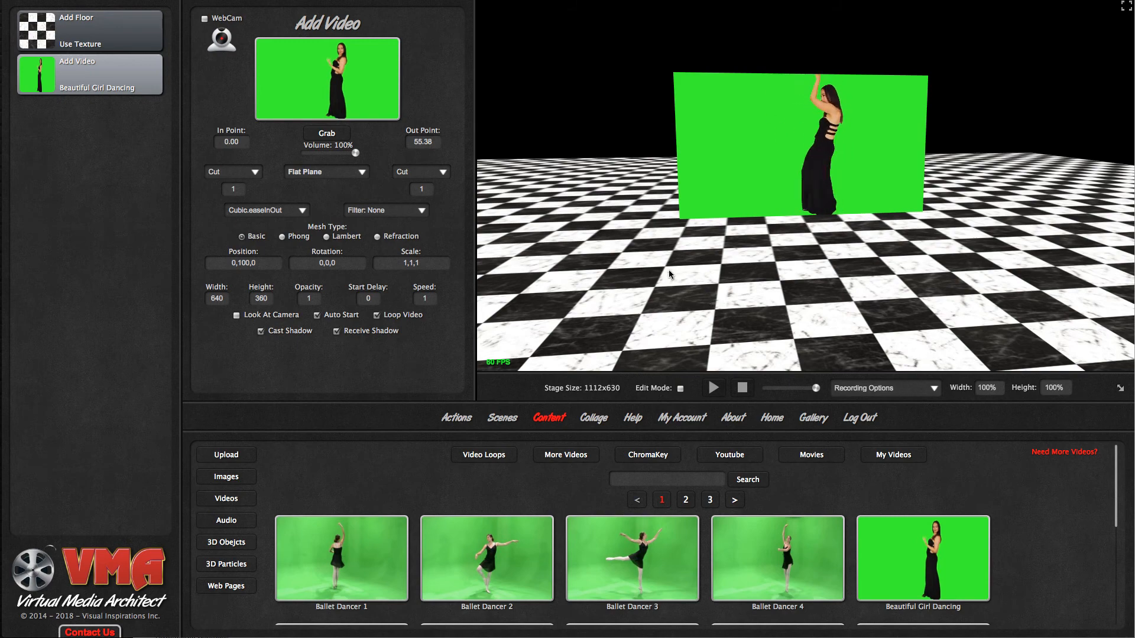
left_click_drag(668, 270, 712, 239)
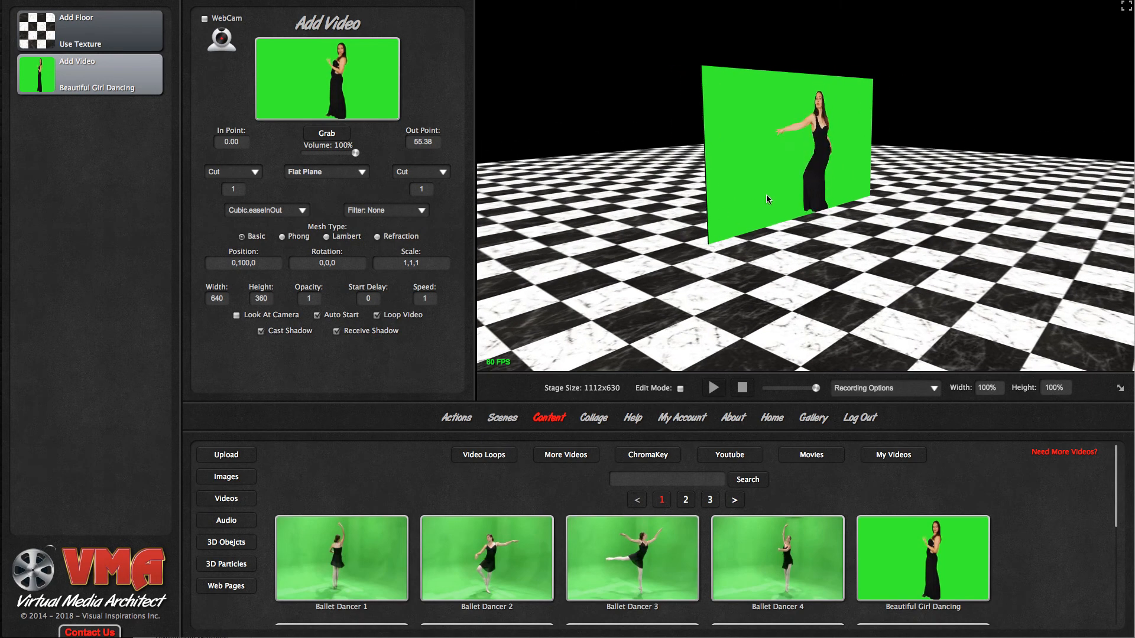
left_click_drag(804, 278, 722, 277)
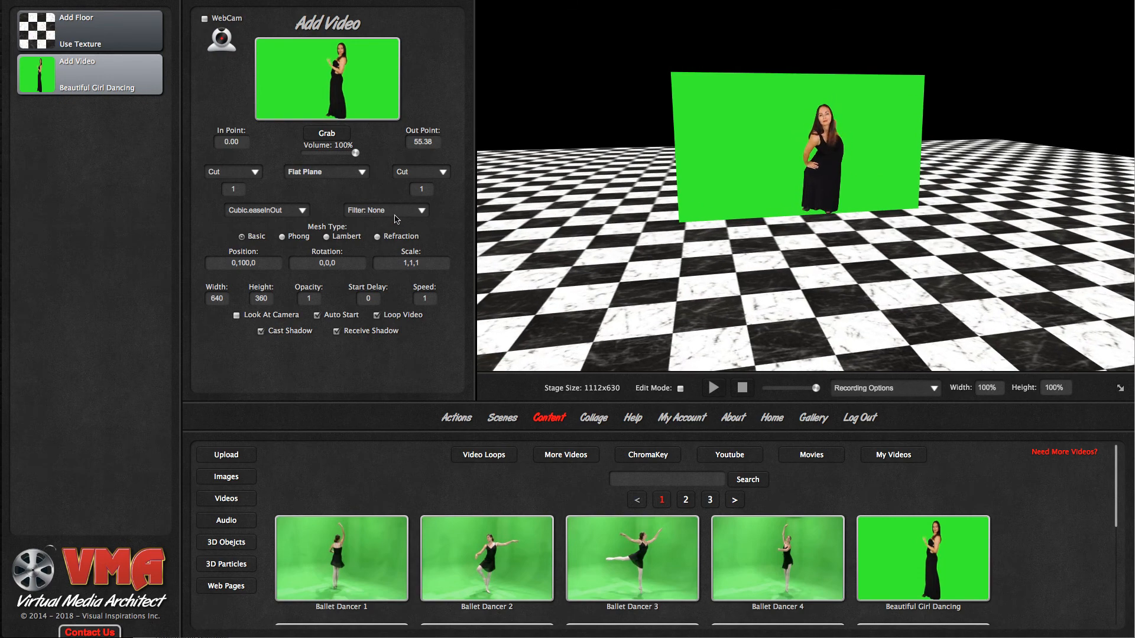
left_click(395, 218)
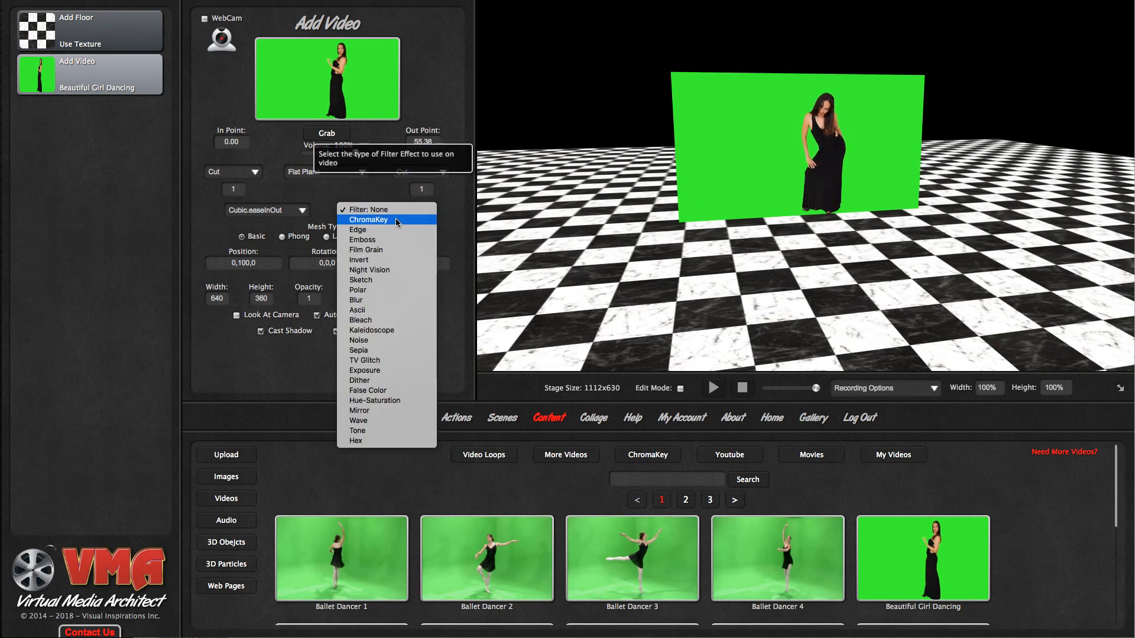
left_click(396, 219)
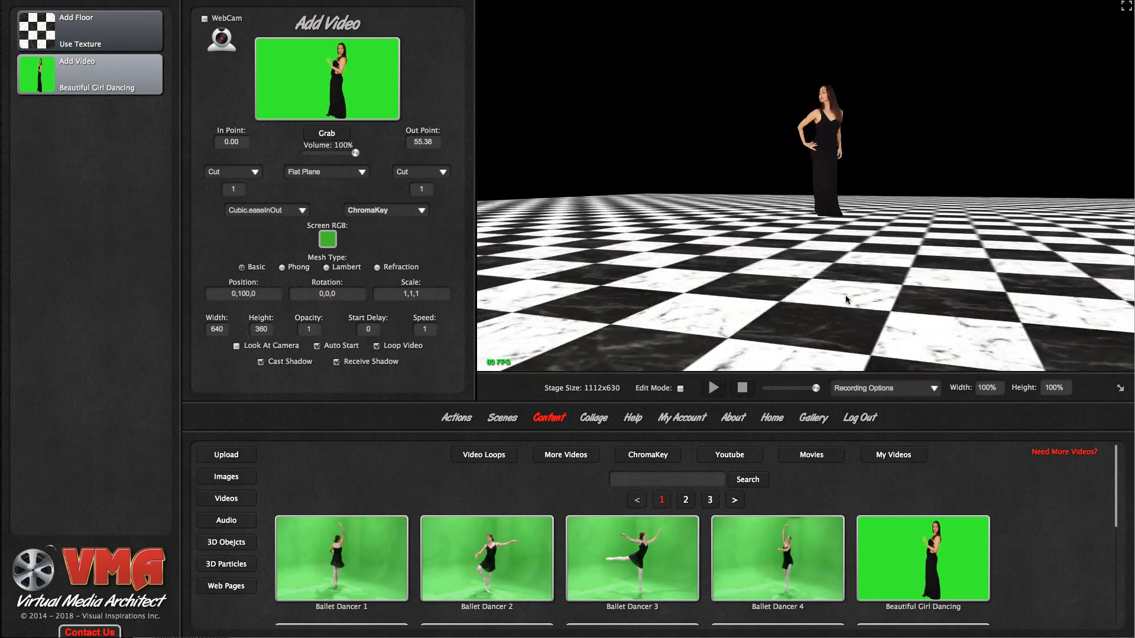
- Enable Look At Camera for the dancer video and accept the ChromaKey screen colour
left_click(237, 348)
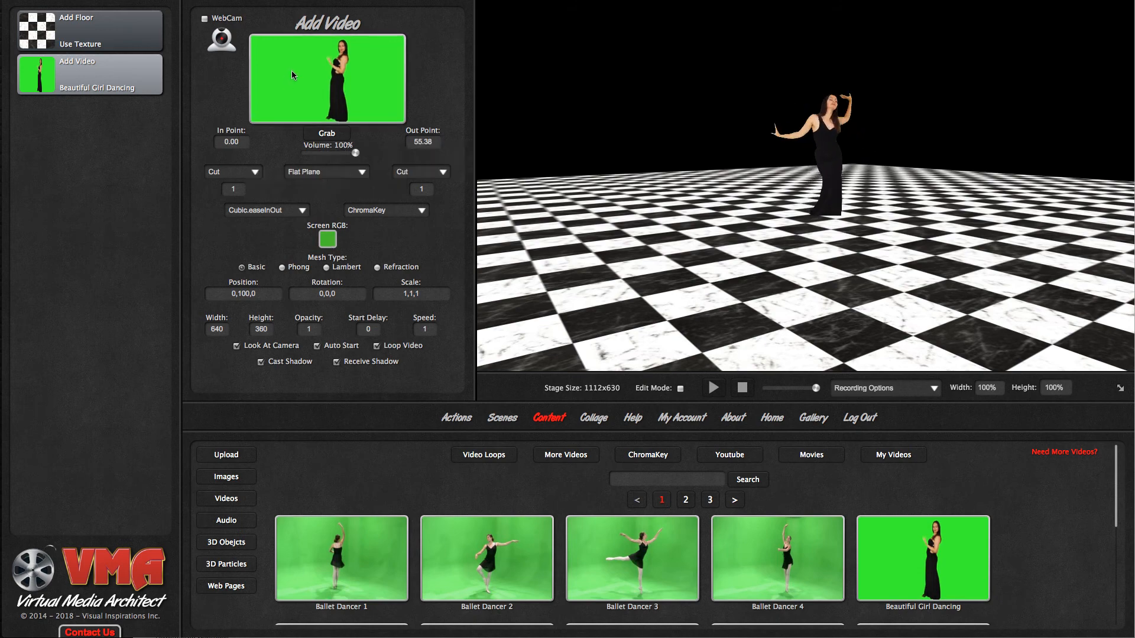
left_click(328, 241)
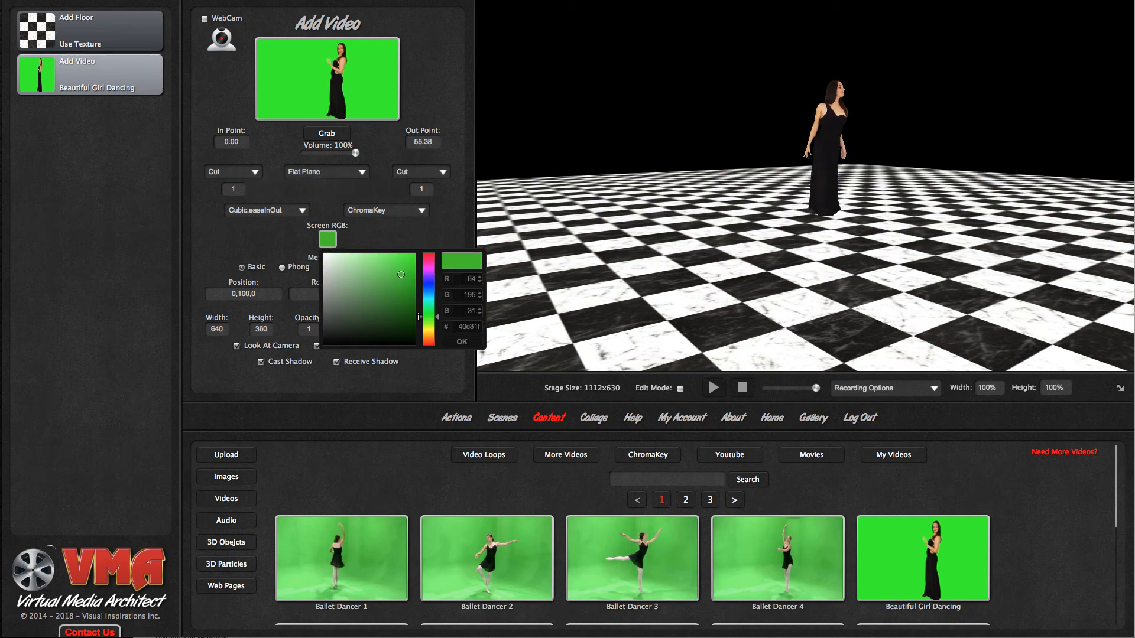
left_click(460, 343)
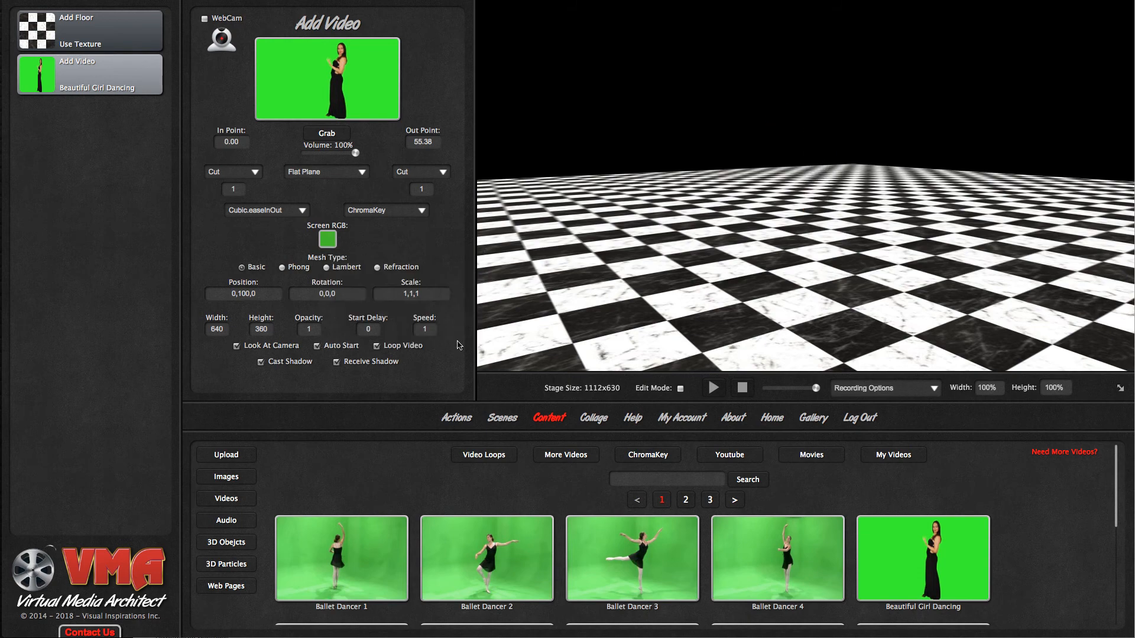
- Try the Edge, Emboss and Sepia filters in turn on the dancer video
left_click(383, 211)
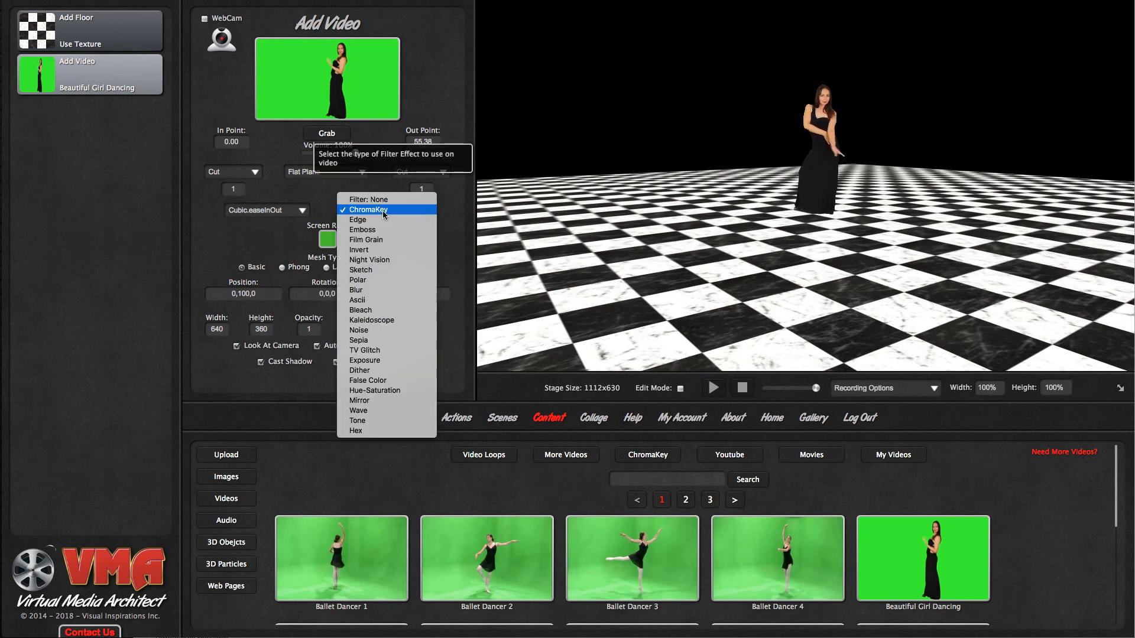
left_click(376, 221)
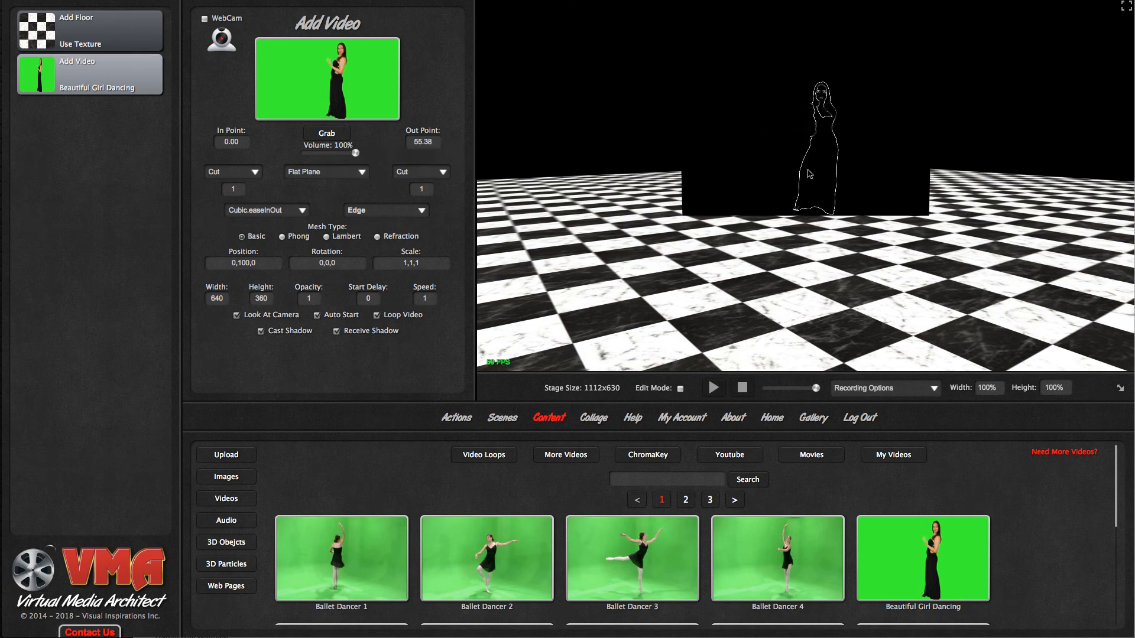
left_click(366, 205)
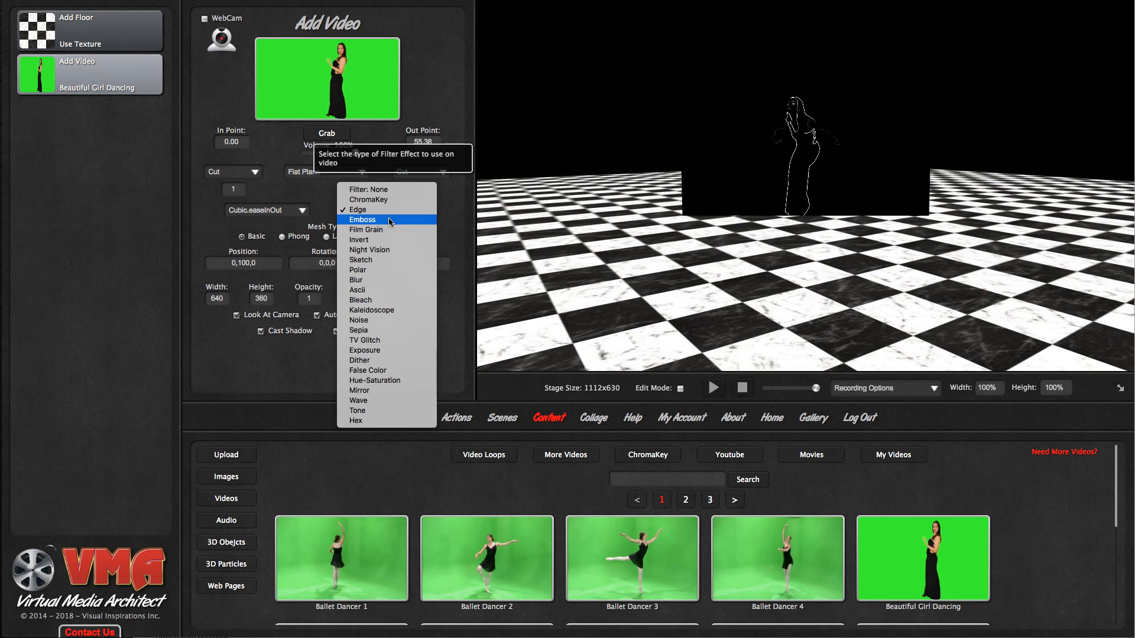
left_click(388, 220)
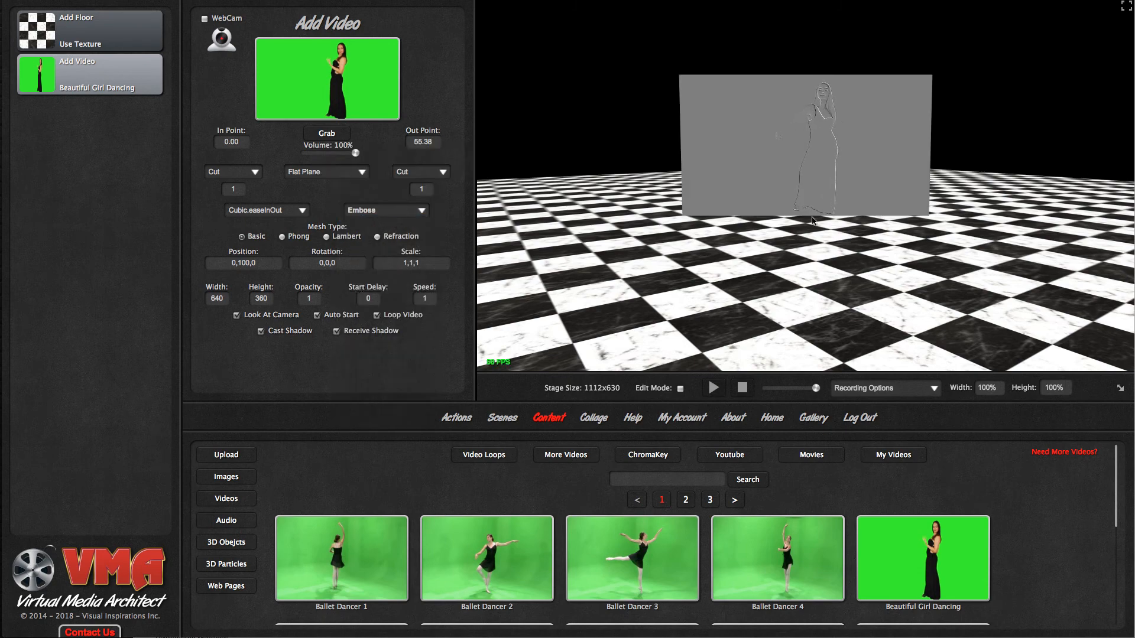
left_click(390, 217)
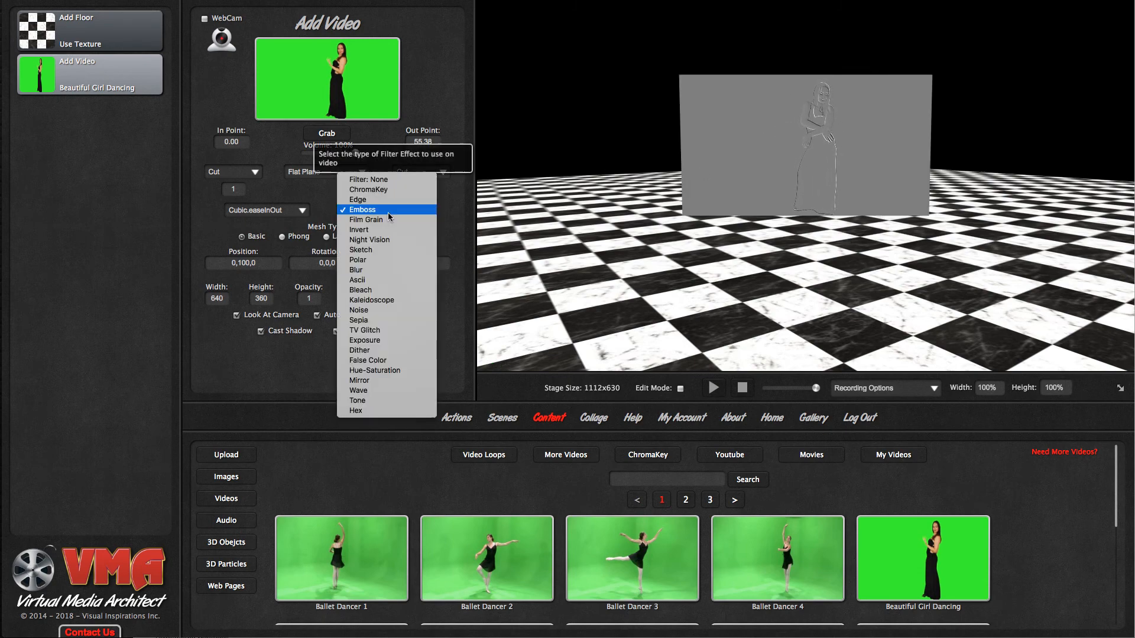
left_click(371, 320)
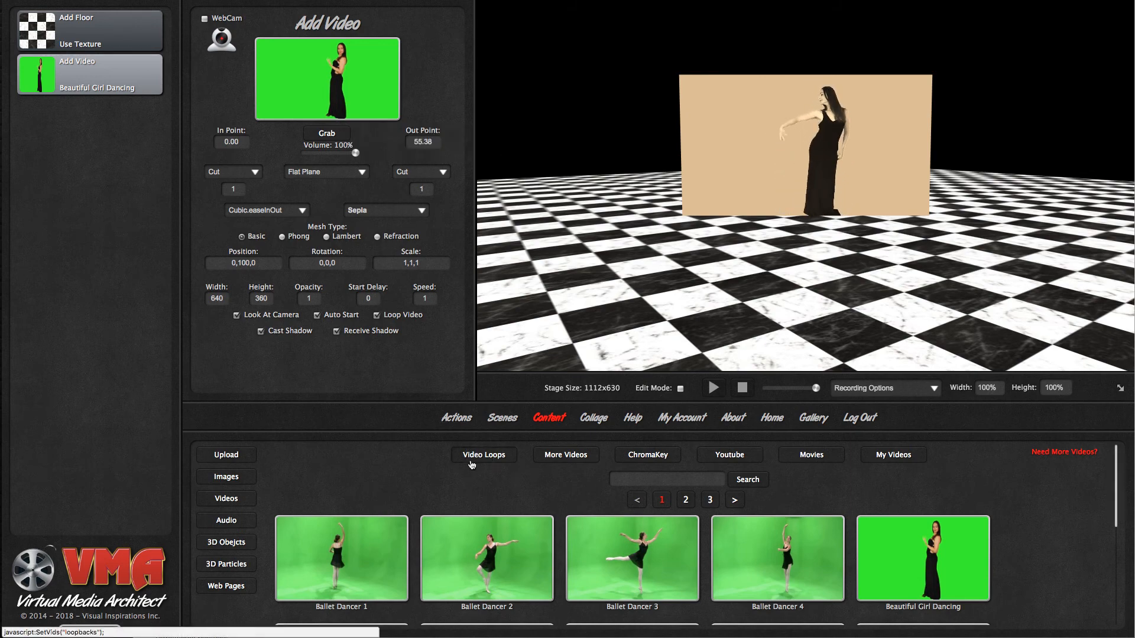
- Add a Delete Object action that deletes the video, with a Wait action of 3 seconds placed before it
left_click(458, 424)
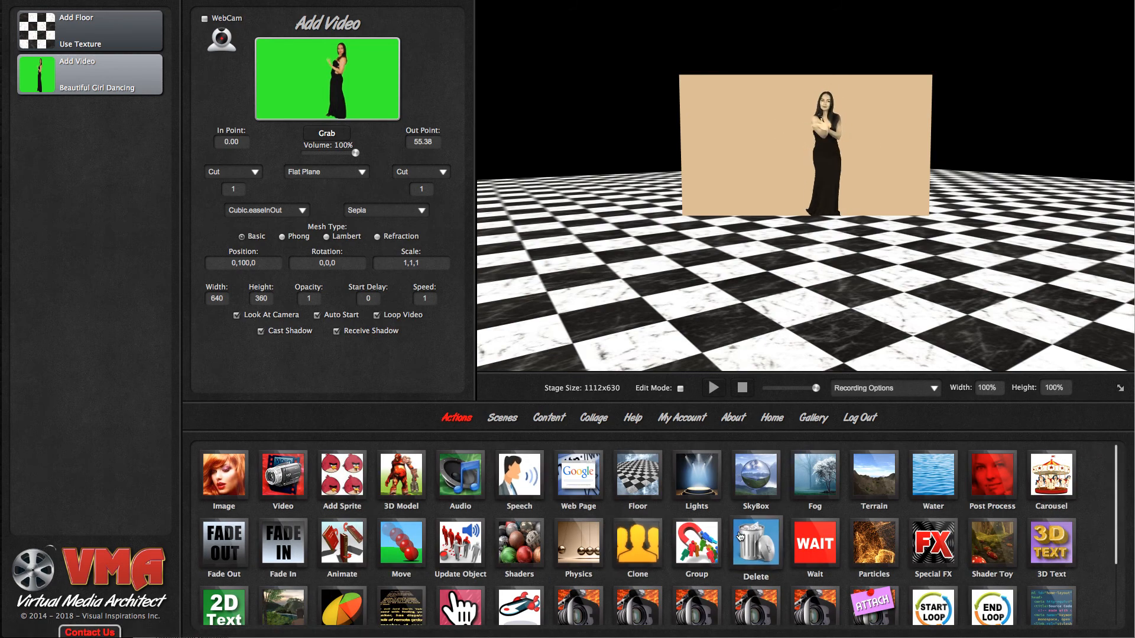
left_click_drag(551, 492, 105, 358)
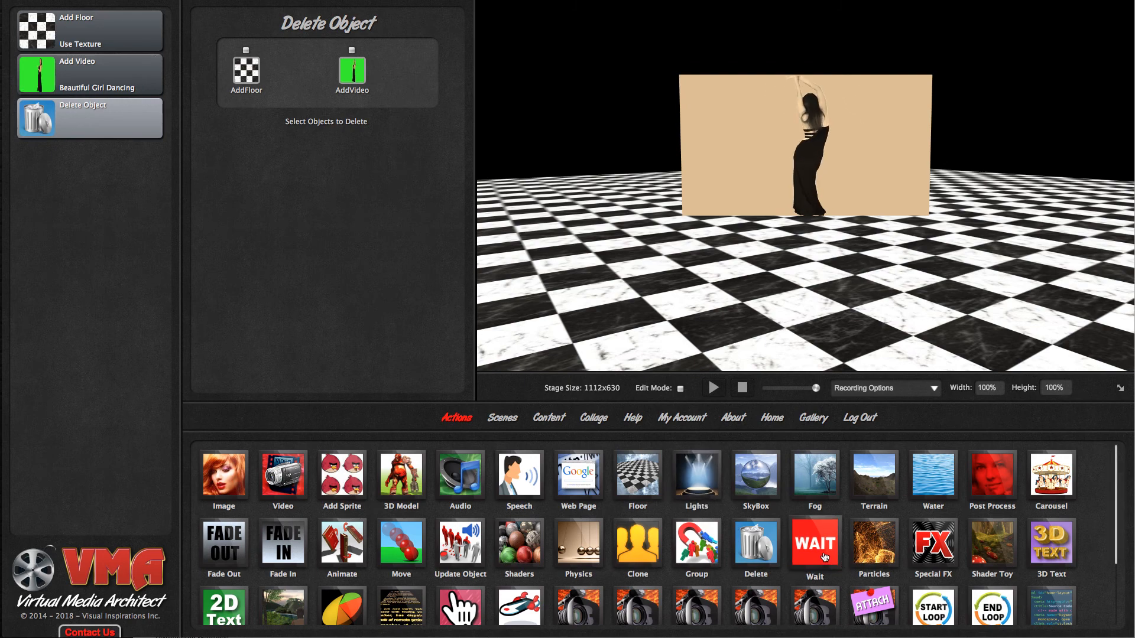
left_click_drag(825, 557, 98, 127)
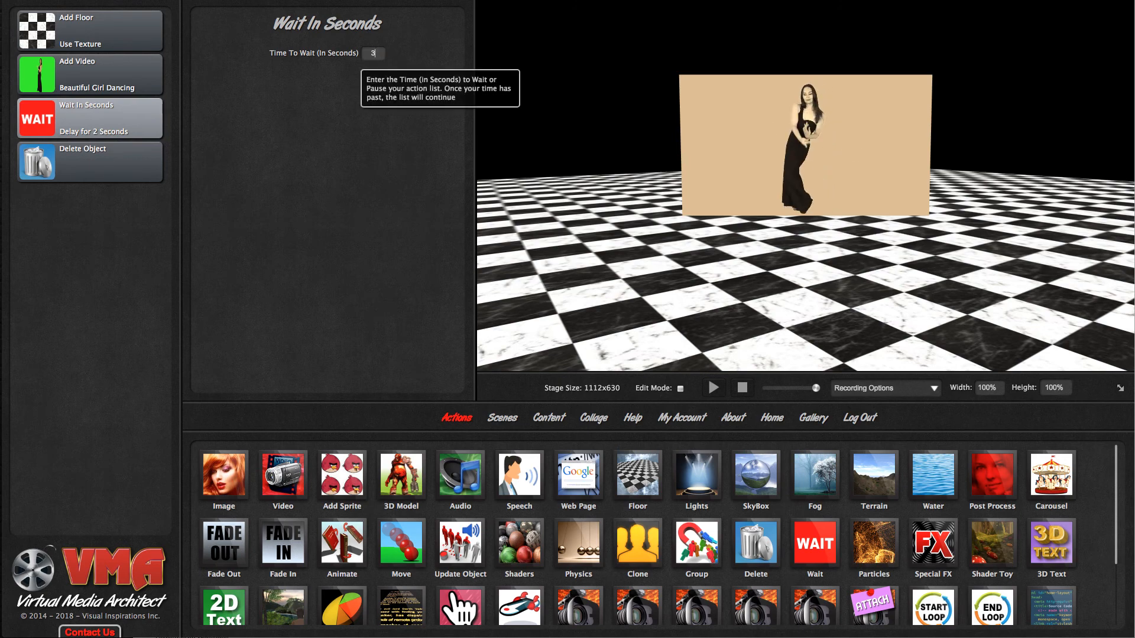
left_click(291, 132)
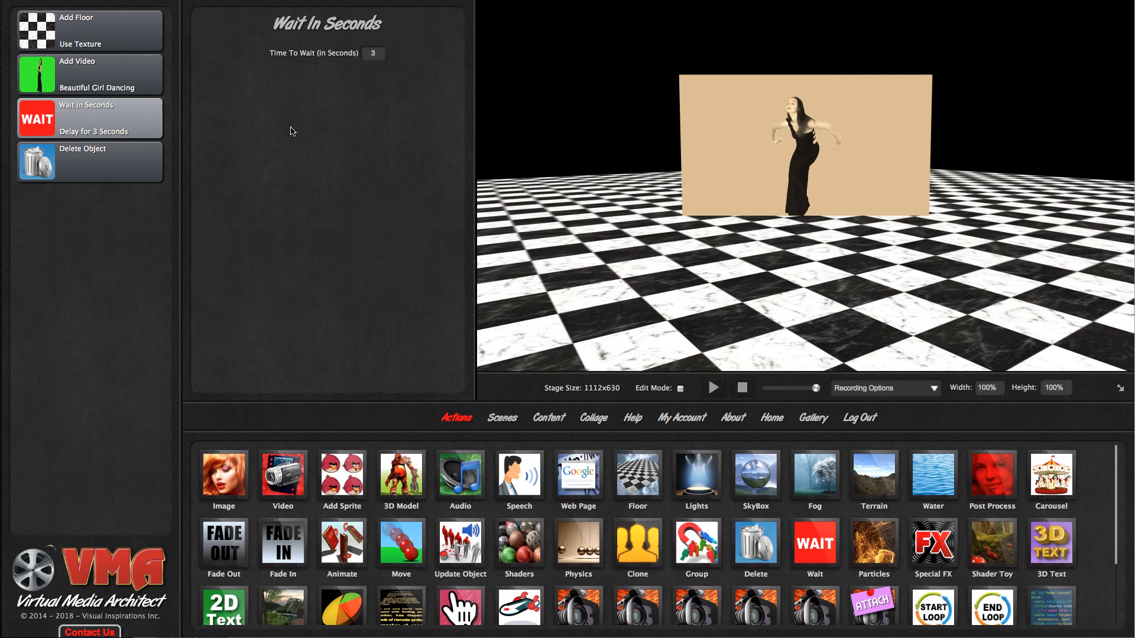
left_click(101, 164)
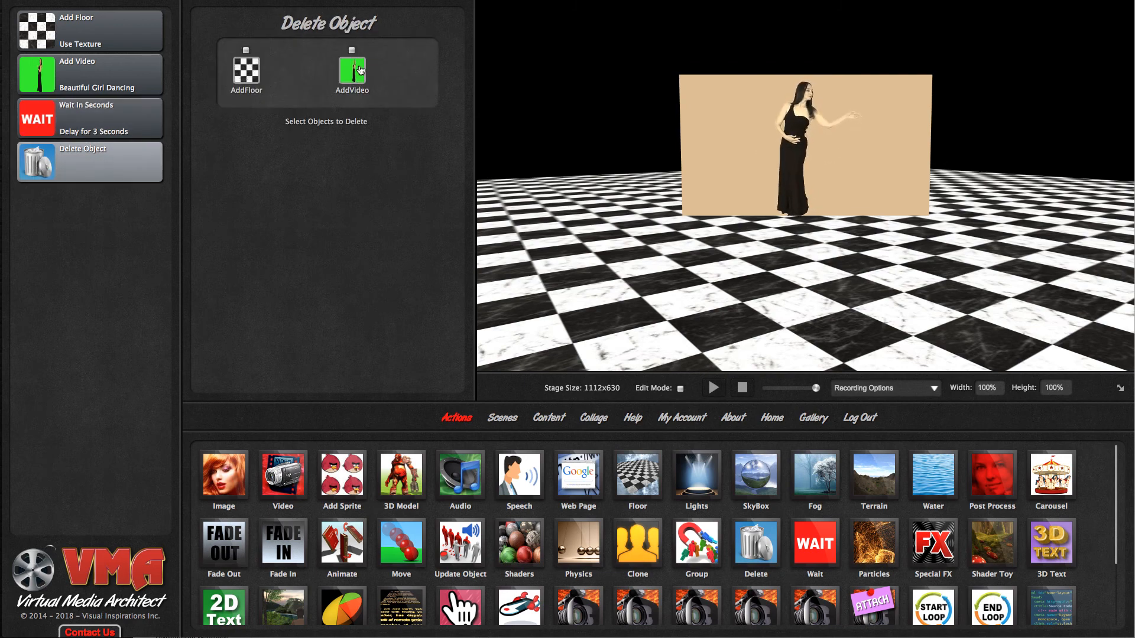
left_click(355, 92)
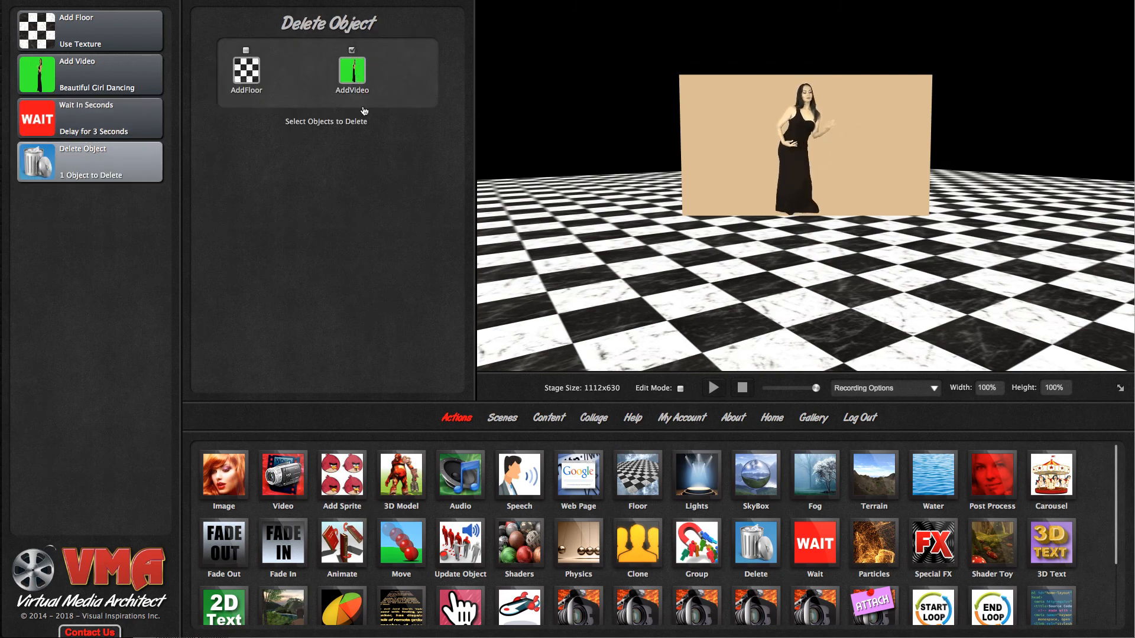
- Play the action list from the start on the enlarged stage, and return the stage to its normal size
left_click(742, 388)
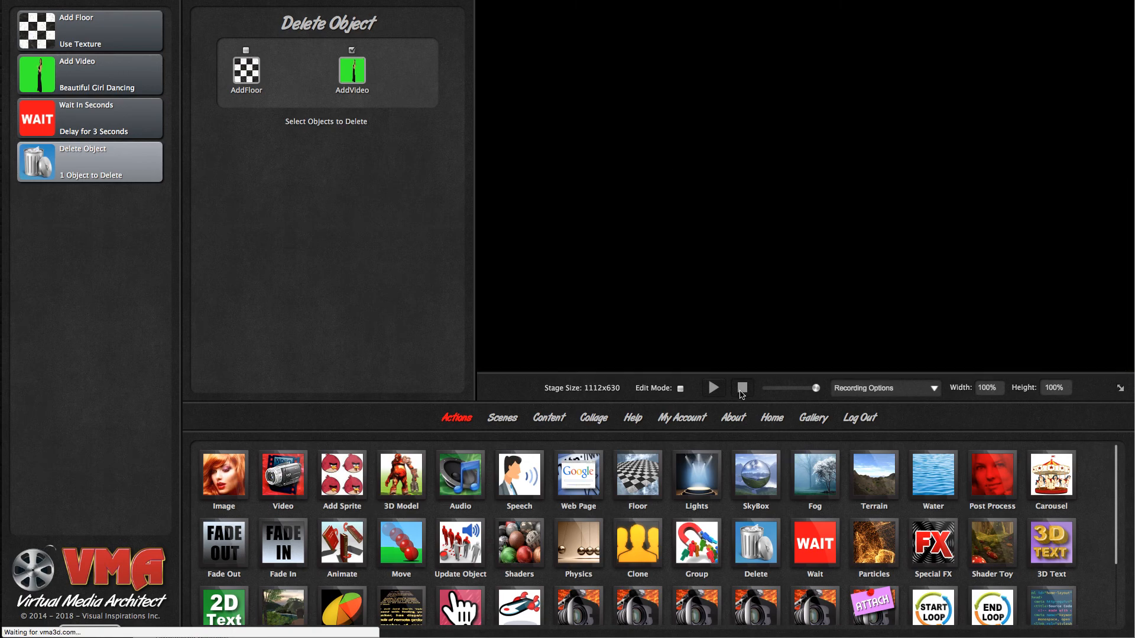
left_click(1122, 390)
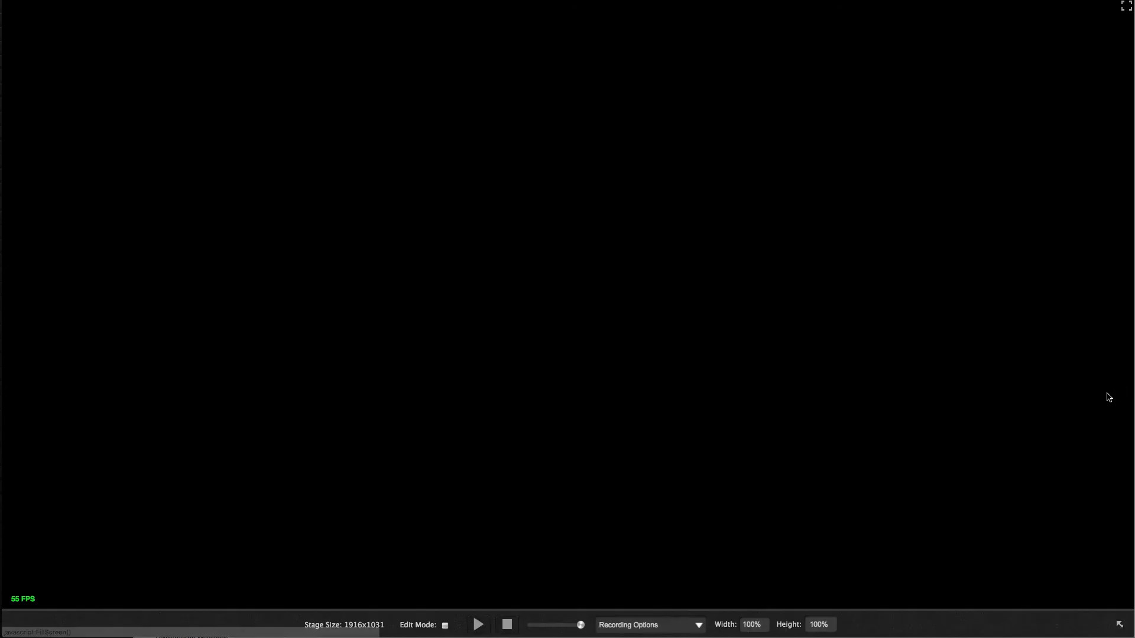
left_click(476, 627)
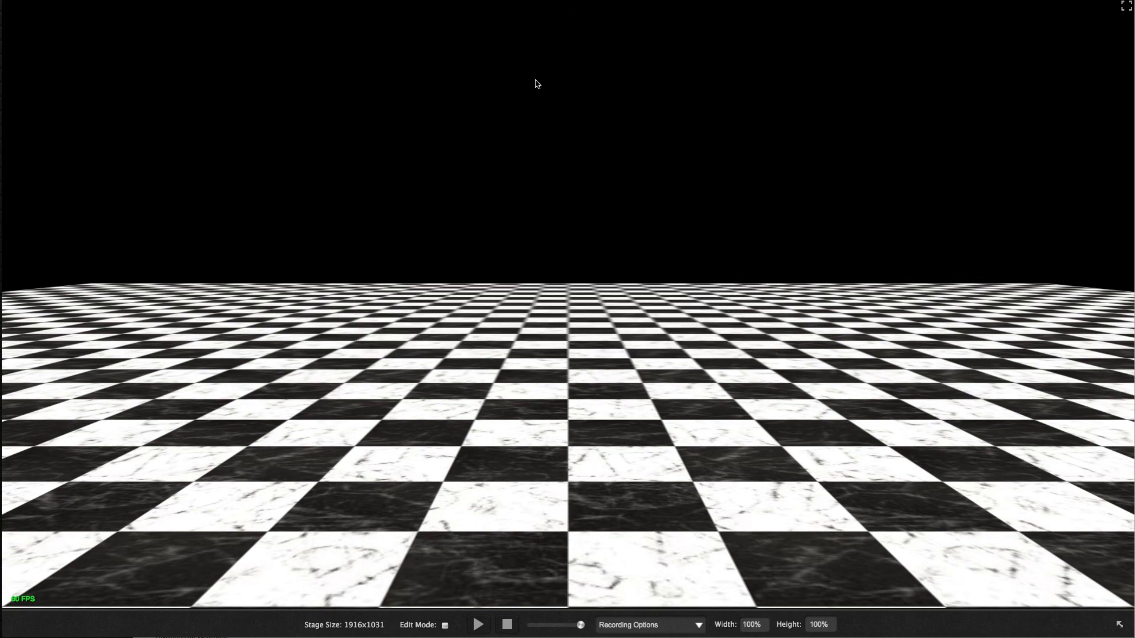
left_click(1120, 625)
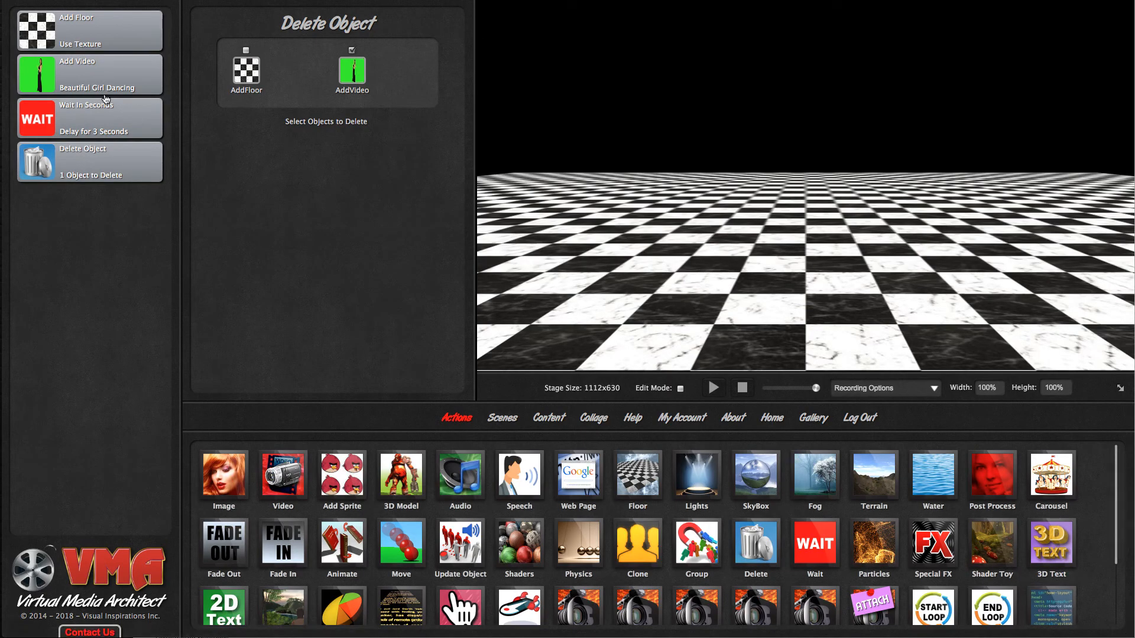
- Set the dancer video's filter to ChromaKey
left_click(106, 75)
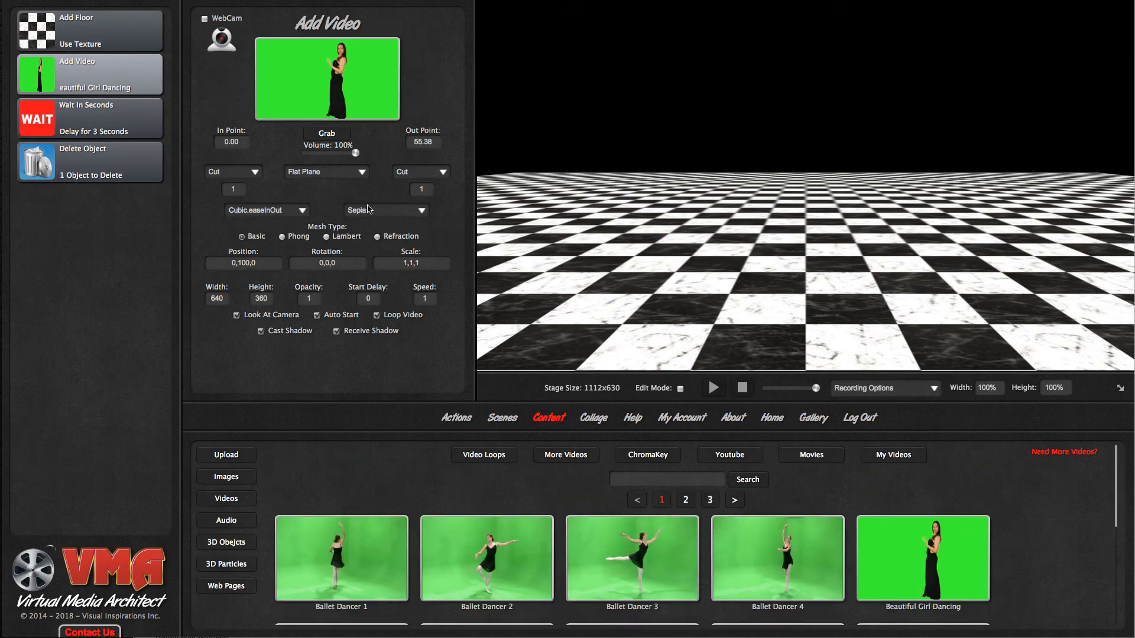
left_click(384, 212)
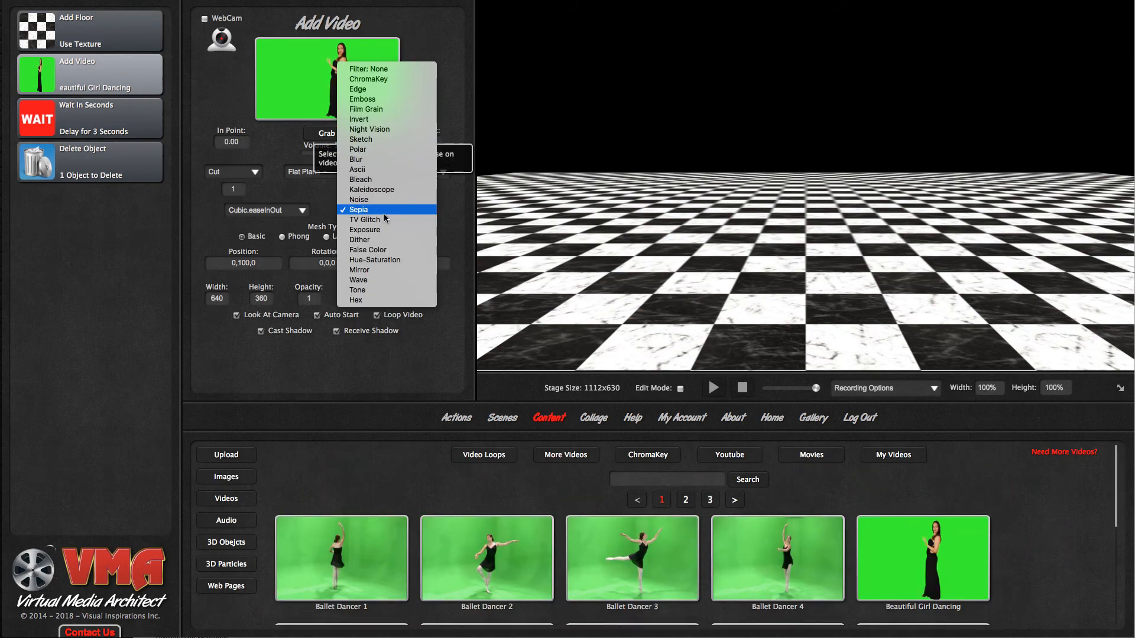
left_click(381, 79)
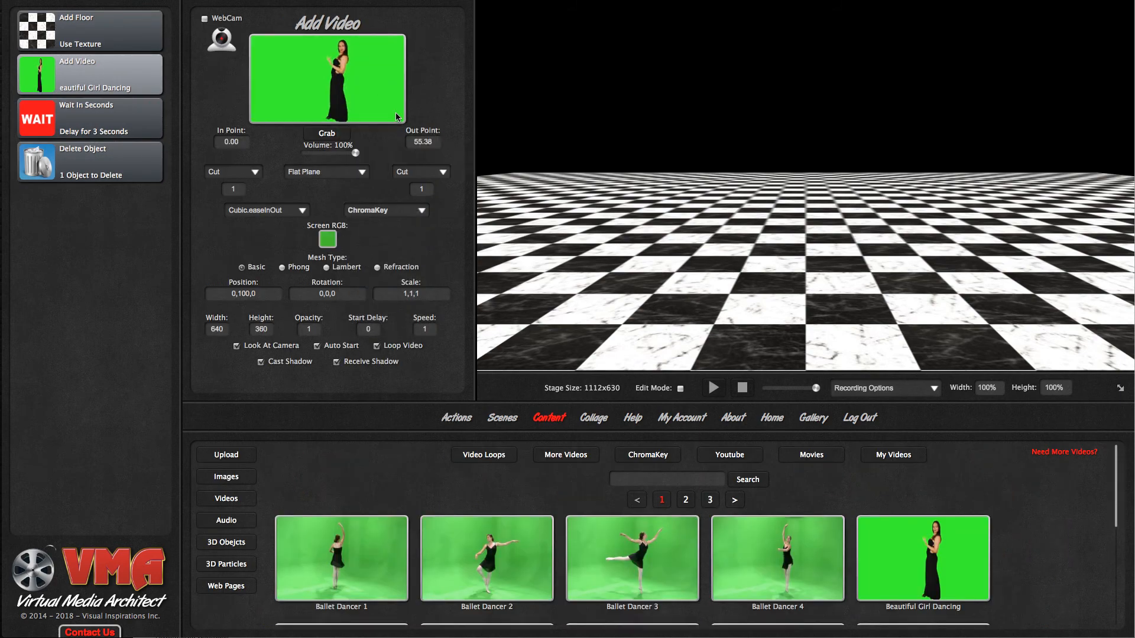
- Stop the scene and replay the action list through the wait and the deletion of the video
left_click(741, 389)
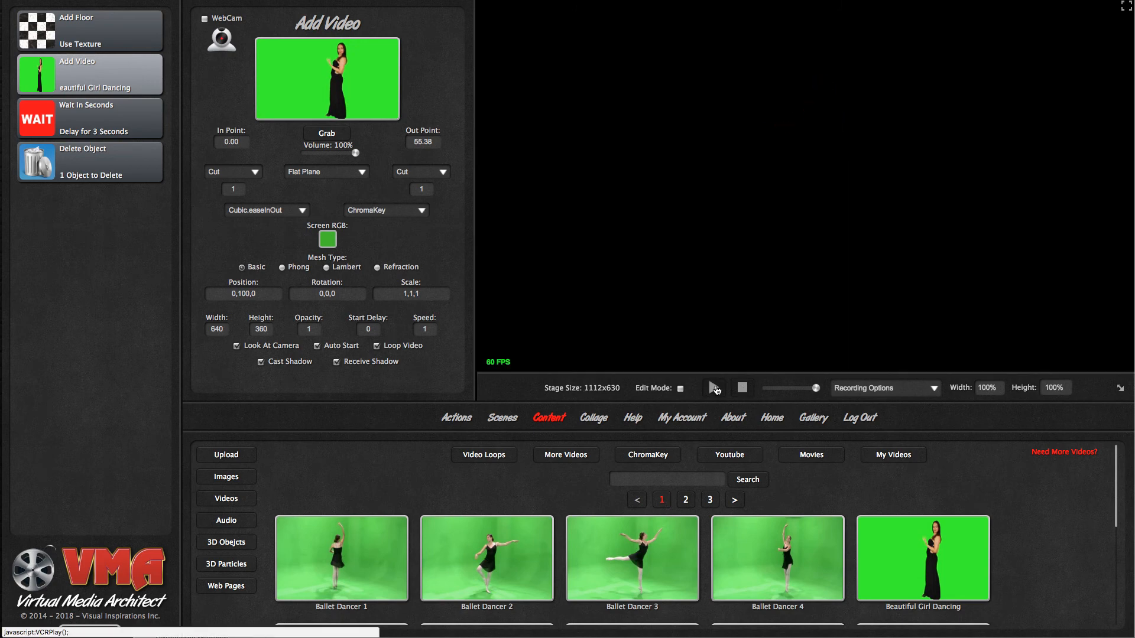
left_click(714, 389)
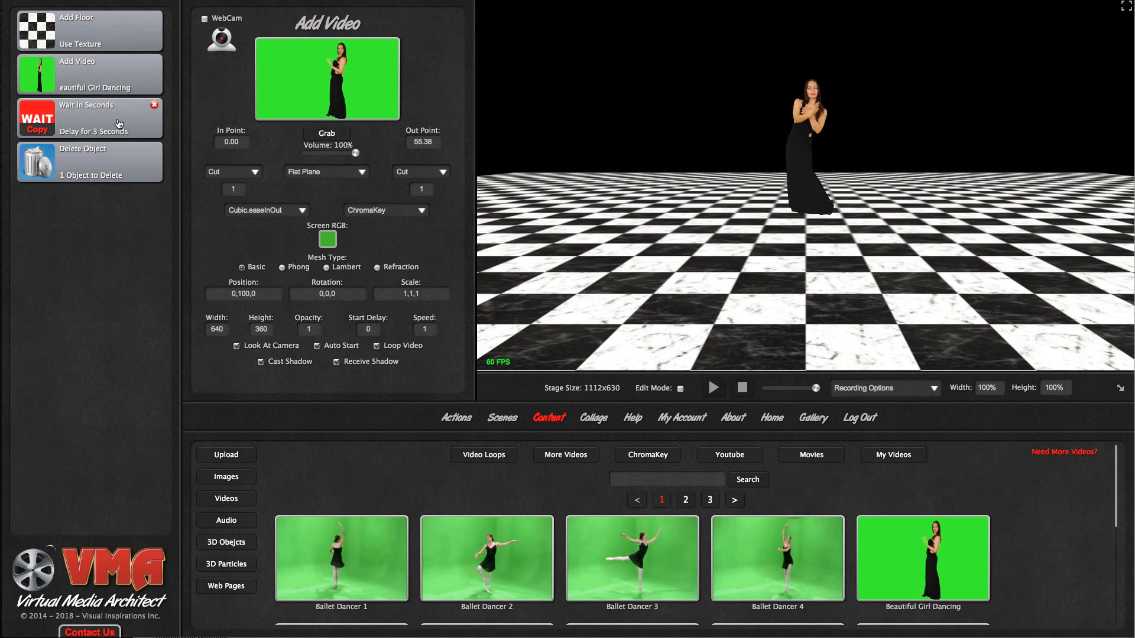
mouse_move(134, 163)
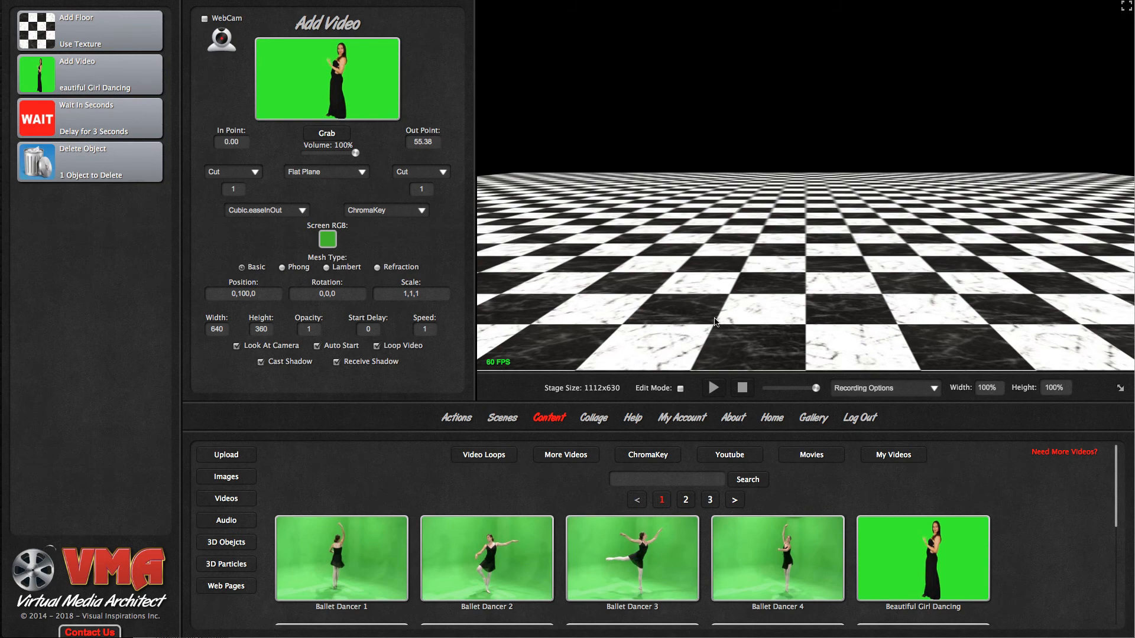
- Remove the Delete Object and Wait actions from the action list
left_click(456, 419)
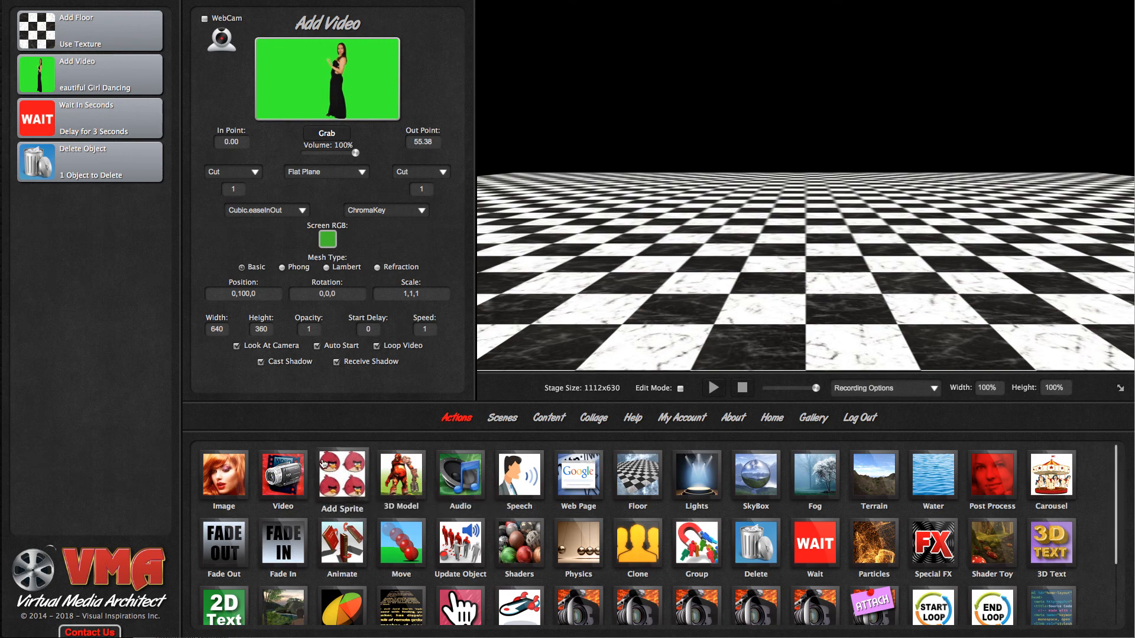
left_click(154, 149)
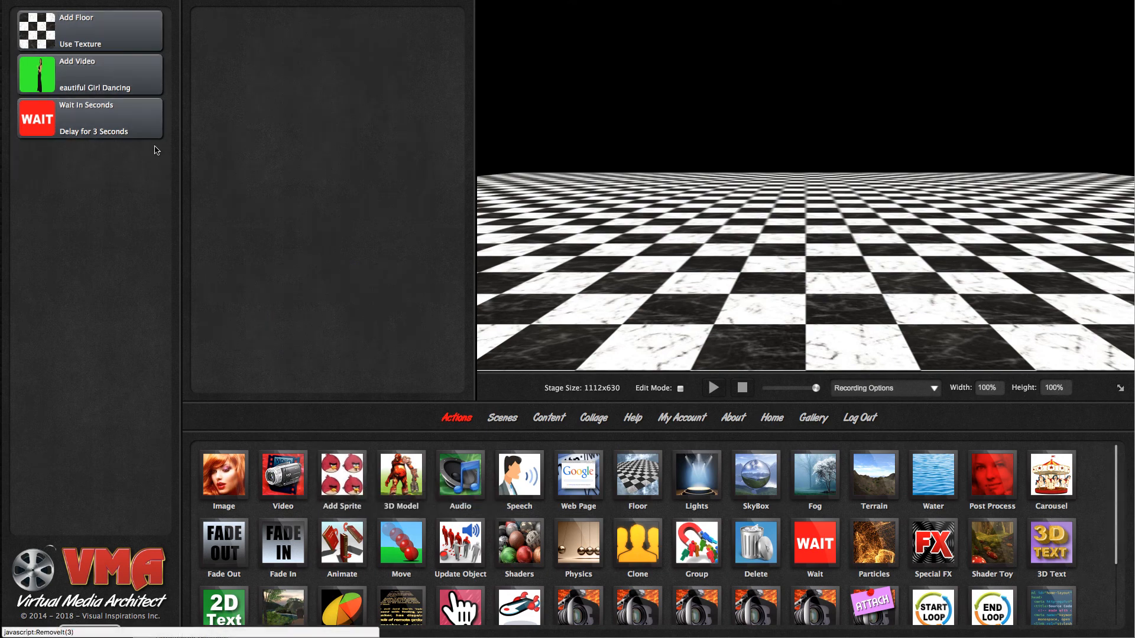
left_click(155, 105)
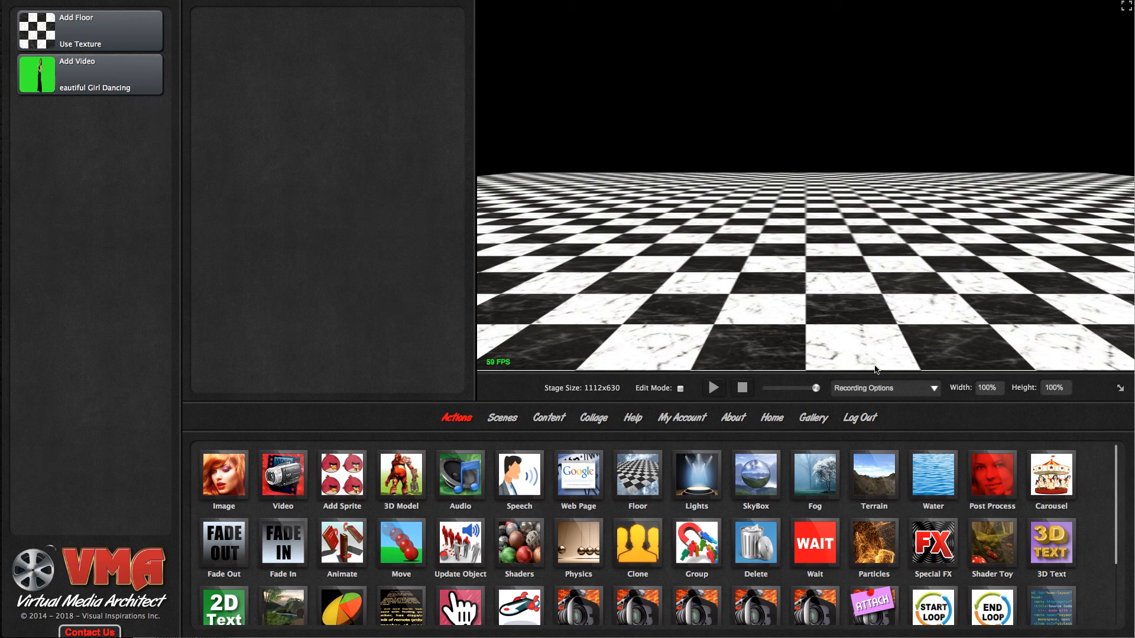
- Add a Post Processing action after the video and choose the Colorify effect for it
left_click_drag(991, 476, 109, 232)
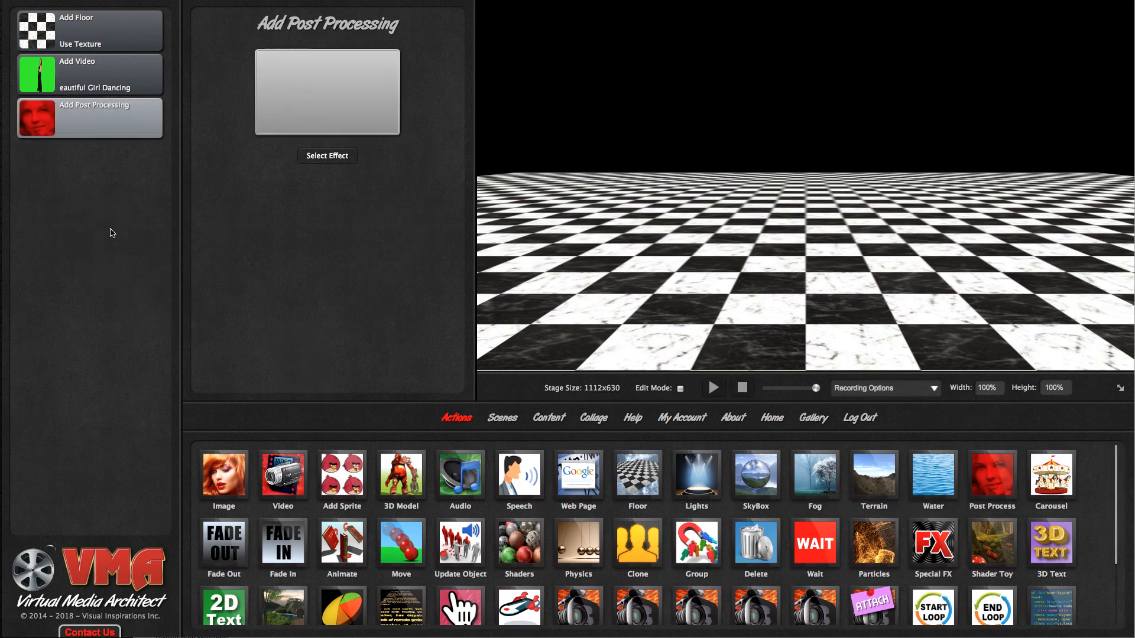
left_click(340, 159)
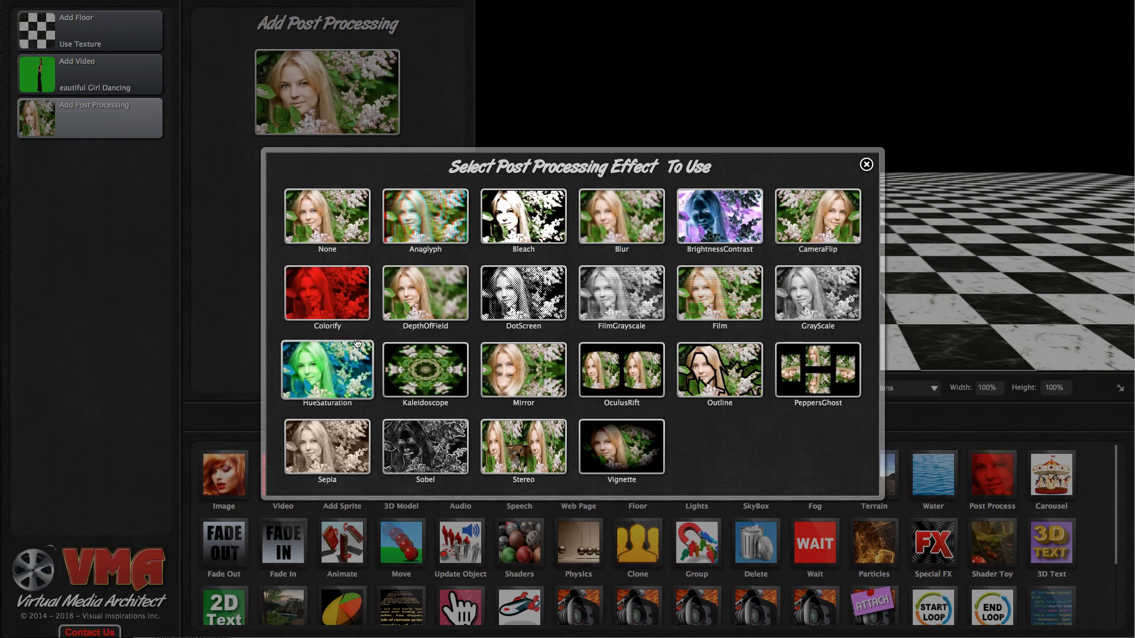
left_click(343, 293)
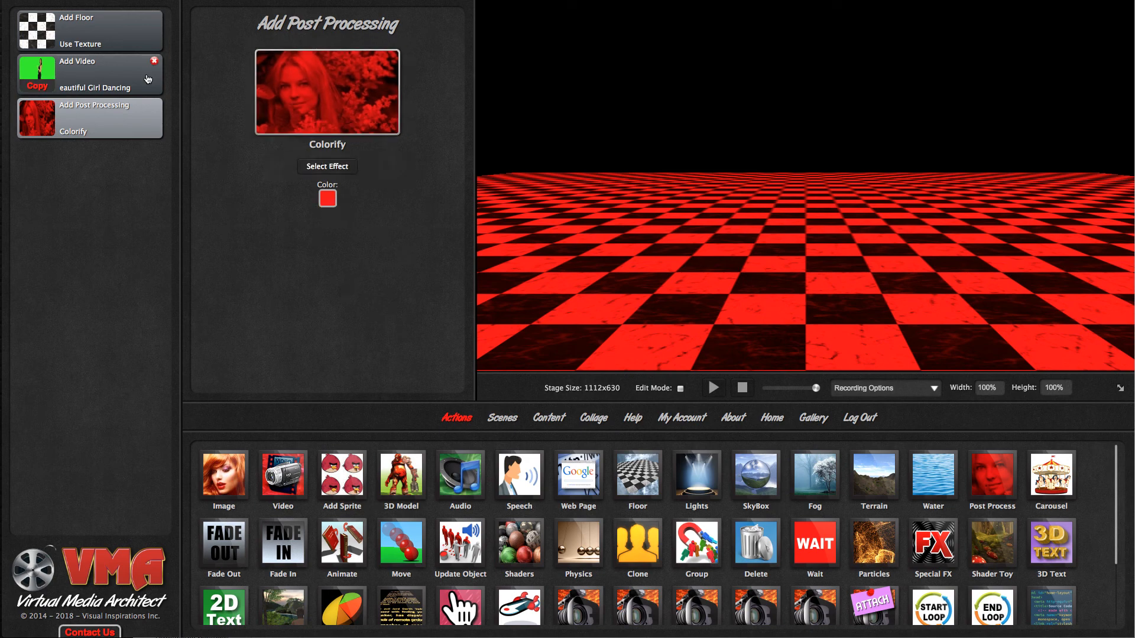
- Turn off Receive Shadow for the dancer video
left_click(148, 79)
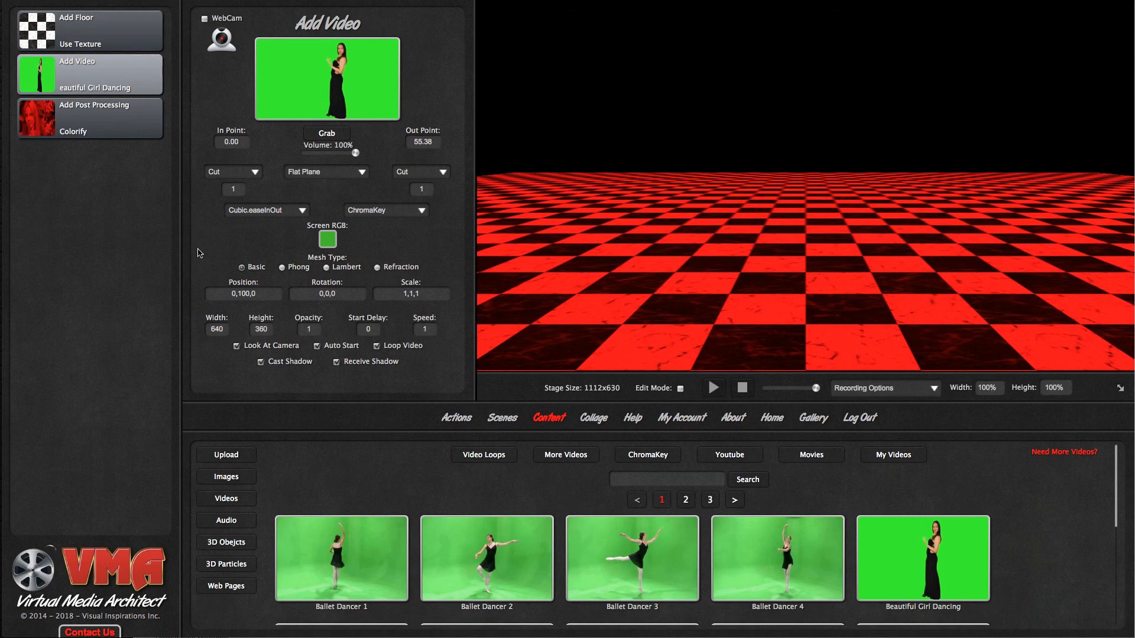
left_click(337, 363)
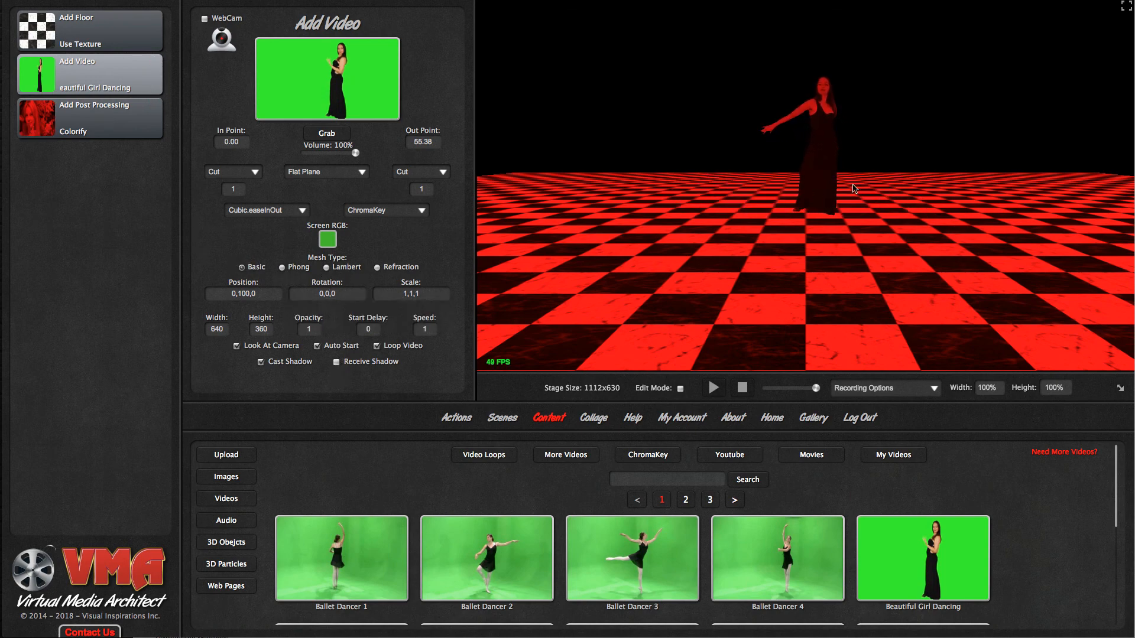
- Change the post-processing effect to DotScreen and look over the other available effects
left_click(103, 126)
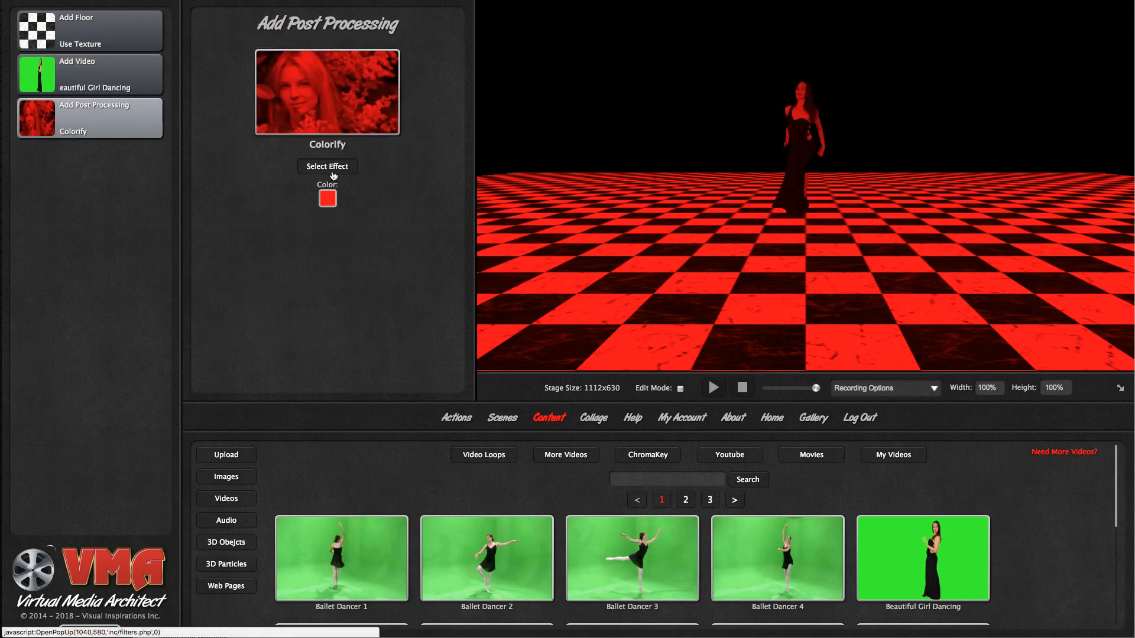
left_click(333, 168)
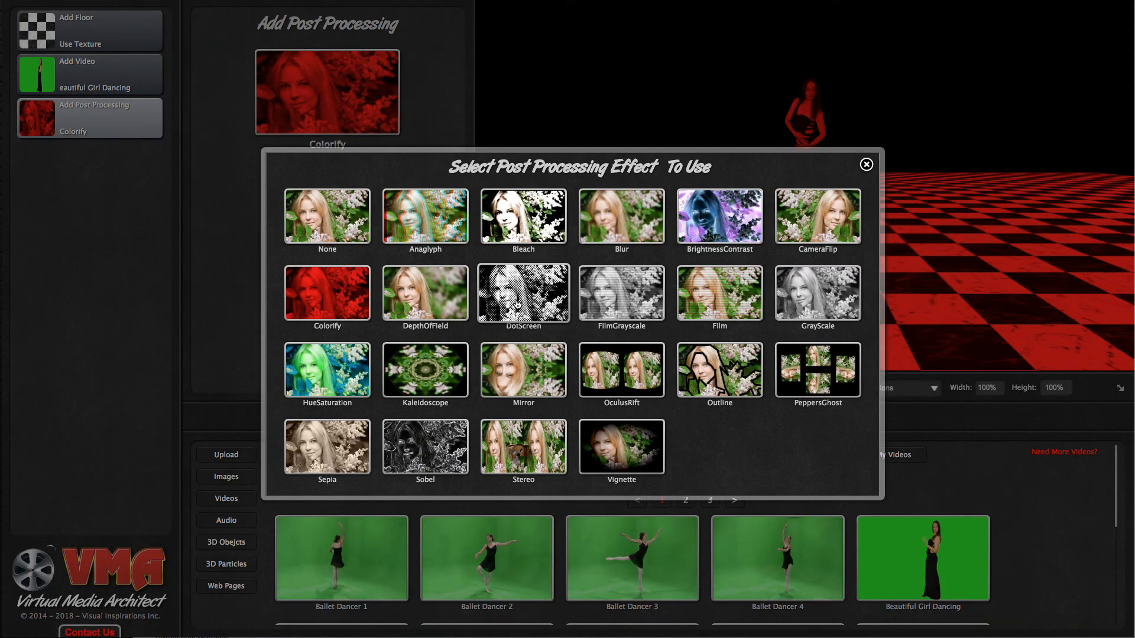
left_click(518, 305)
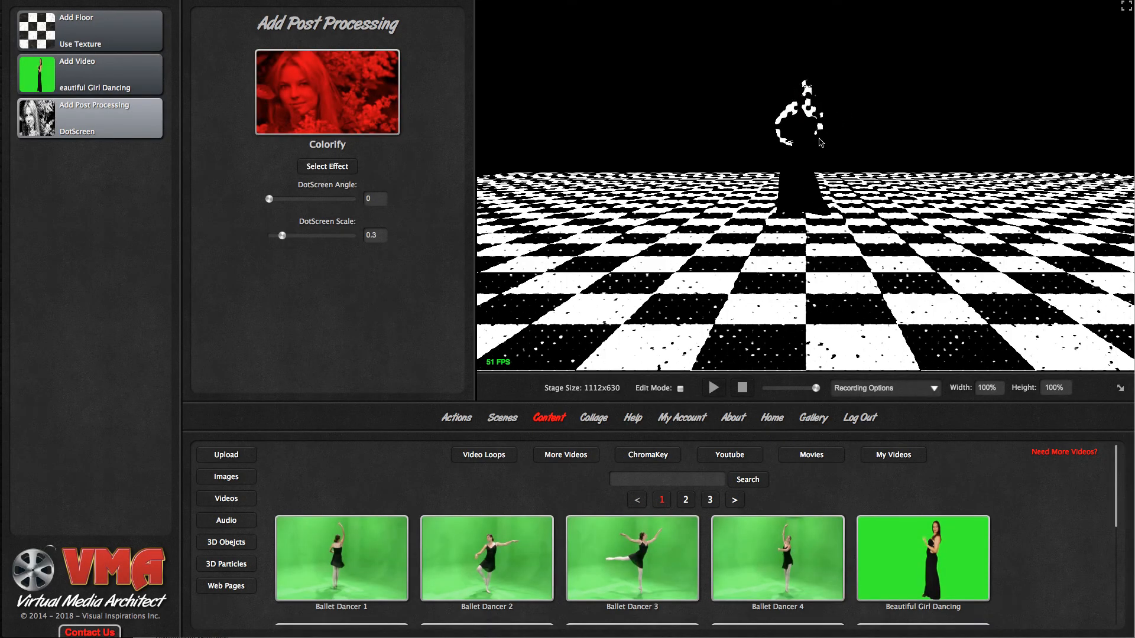
left_click(328, 167)
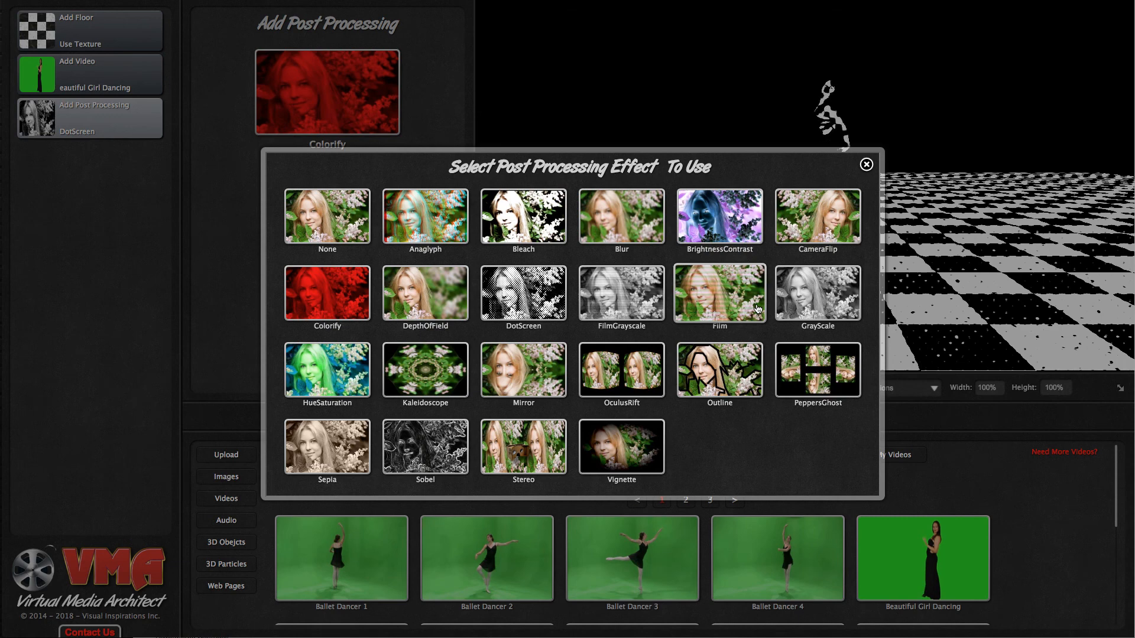
left_click(866, 166)
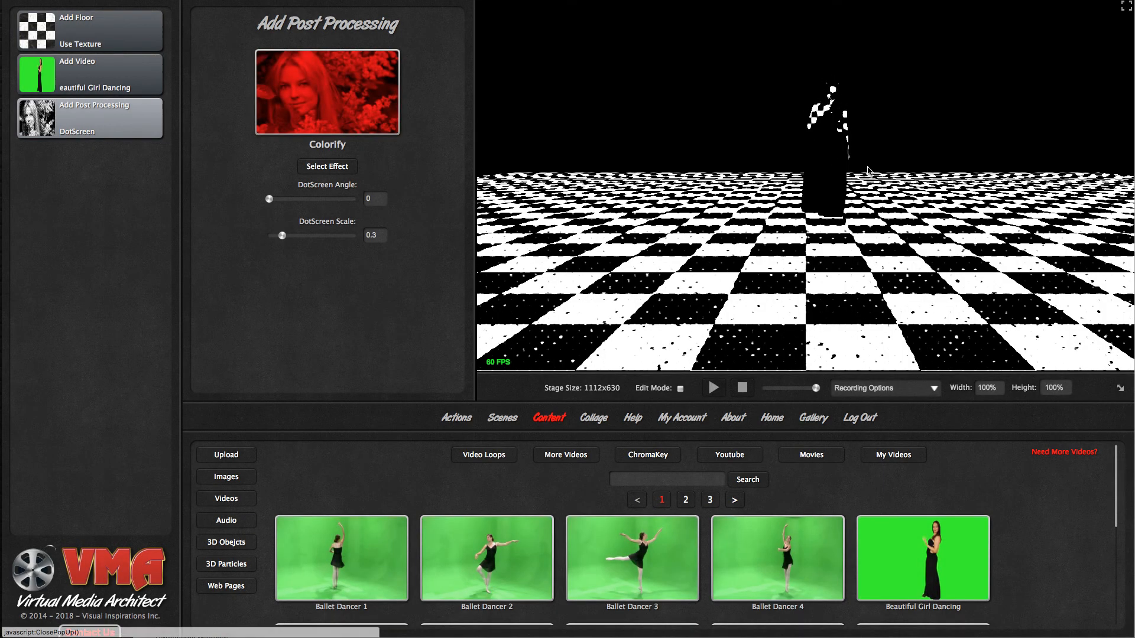
- Add an Animate action at the end of the action list and select the dancer video as the object to animate
left_click(465, 420)
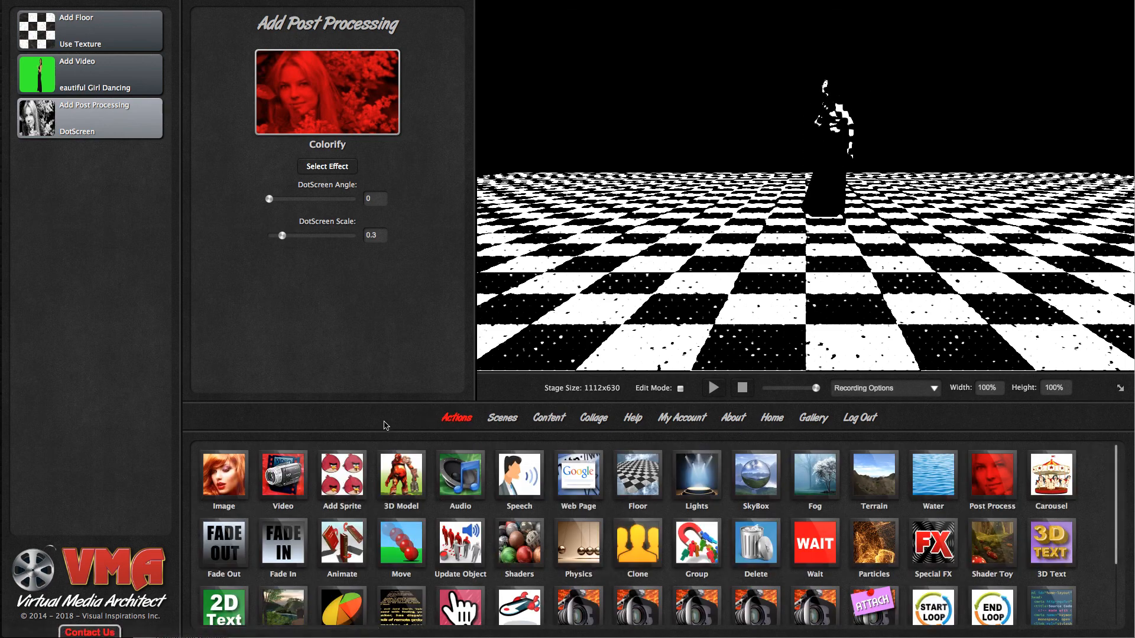
left_click_drag(342, 542, 105, 224)
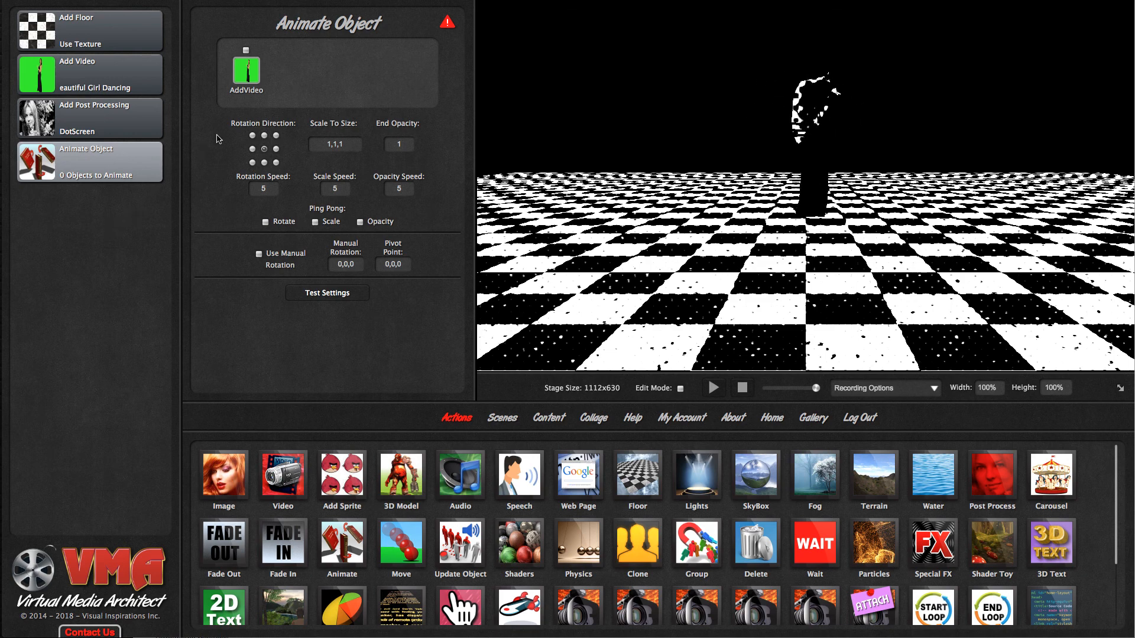
left_click(251, 70)
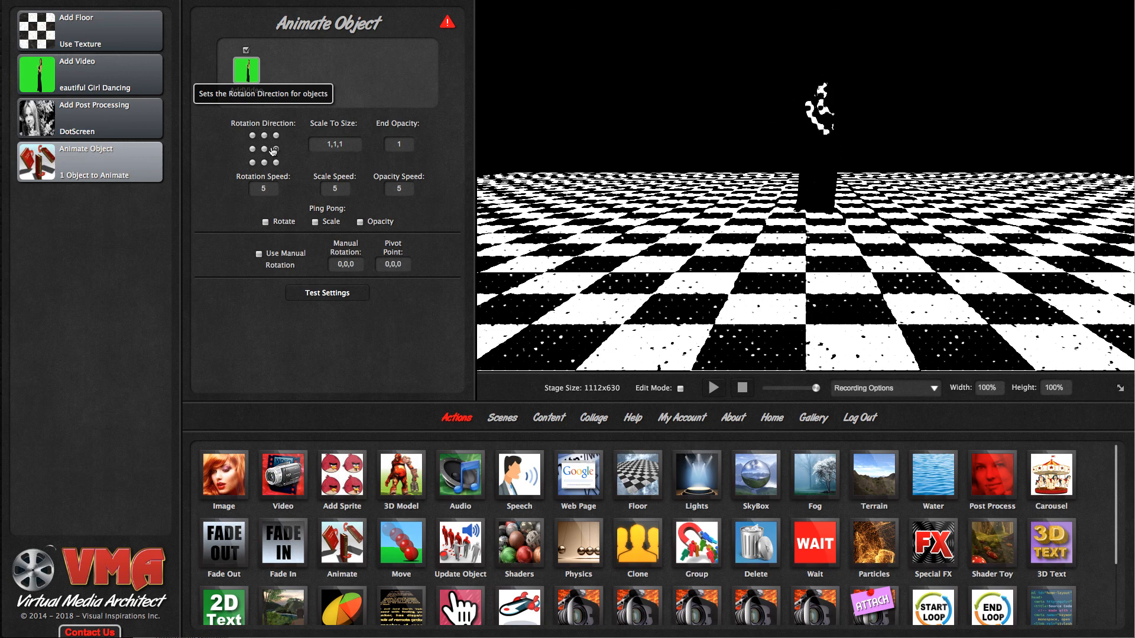
- Remove the Post Processing action and turn off Look At Camera for the dancer video
mouse_move(151, 70)
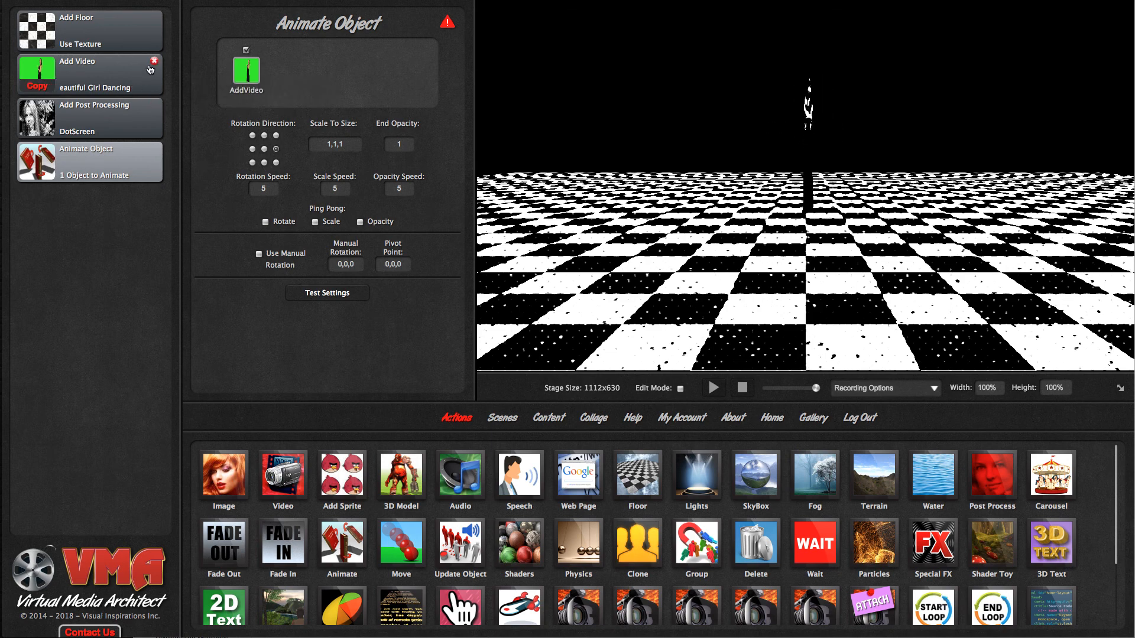
left_click(155, 105)
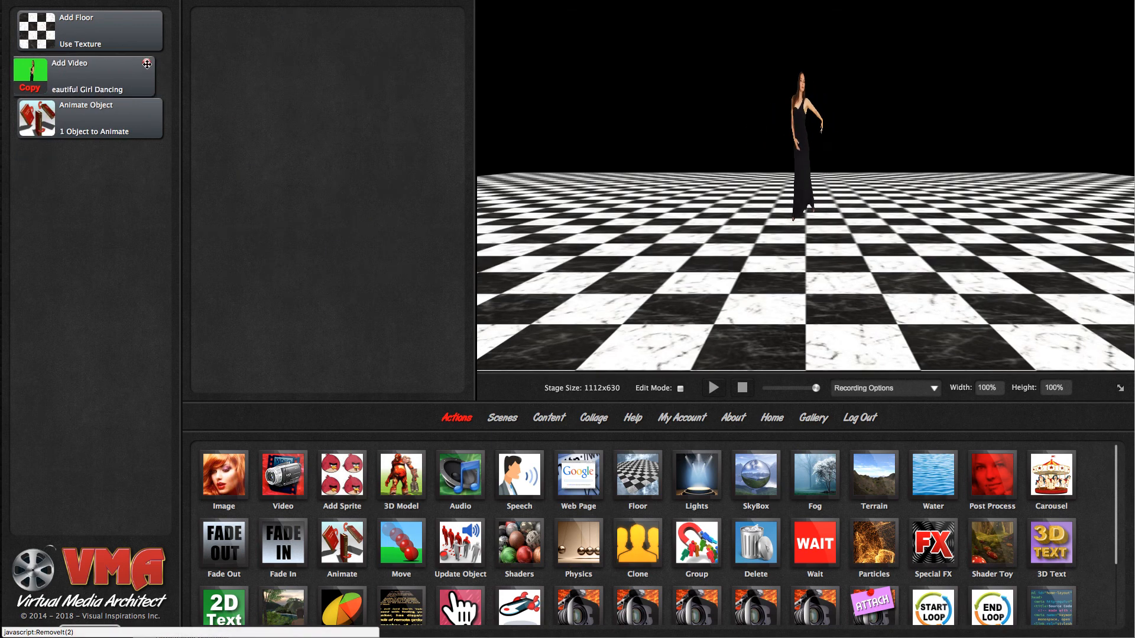
left_click(125, 76)
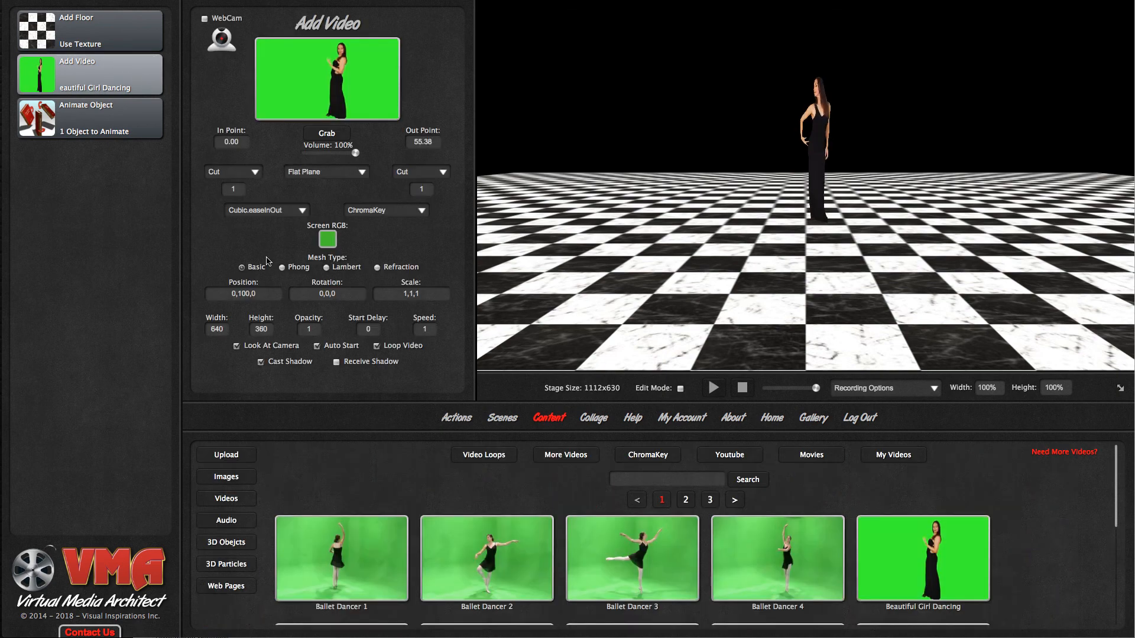
left_click(243, 346)
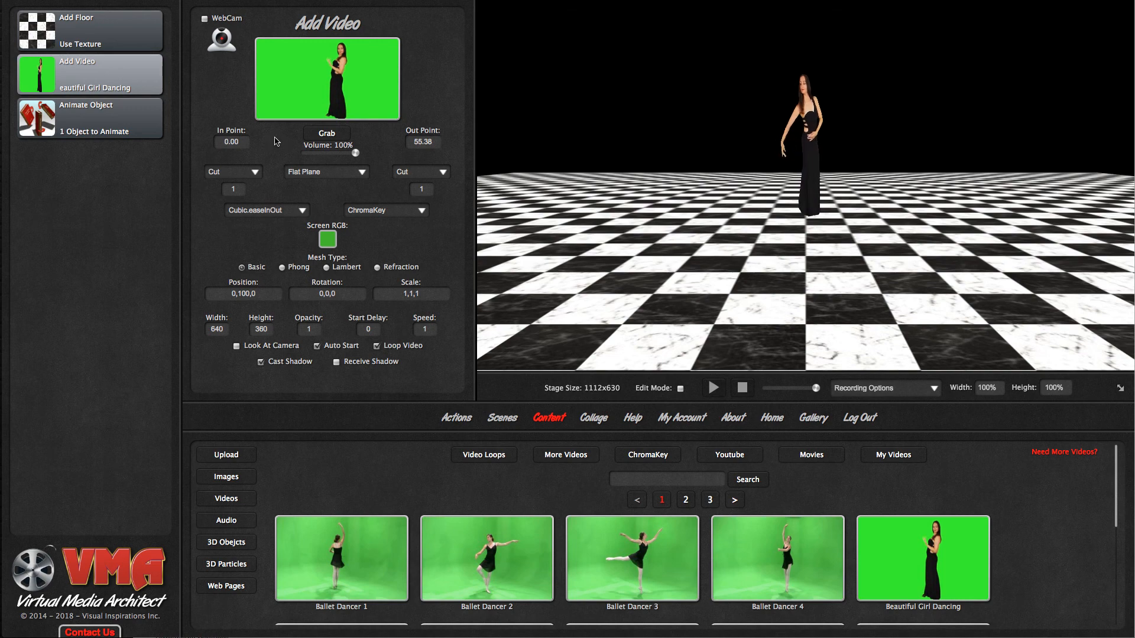
- Delete the dancer video action and add an Image action in its place, between the floor and Animate Object actions
mouse_move(138, 83)
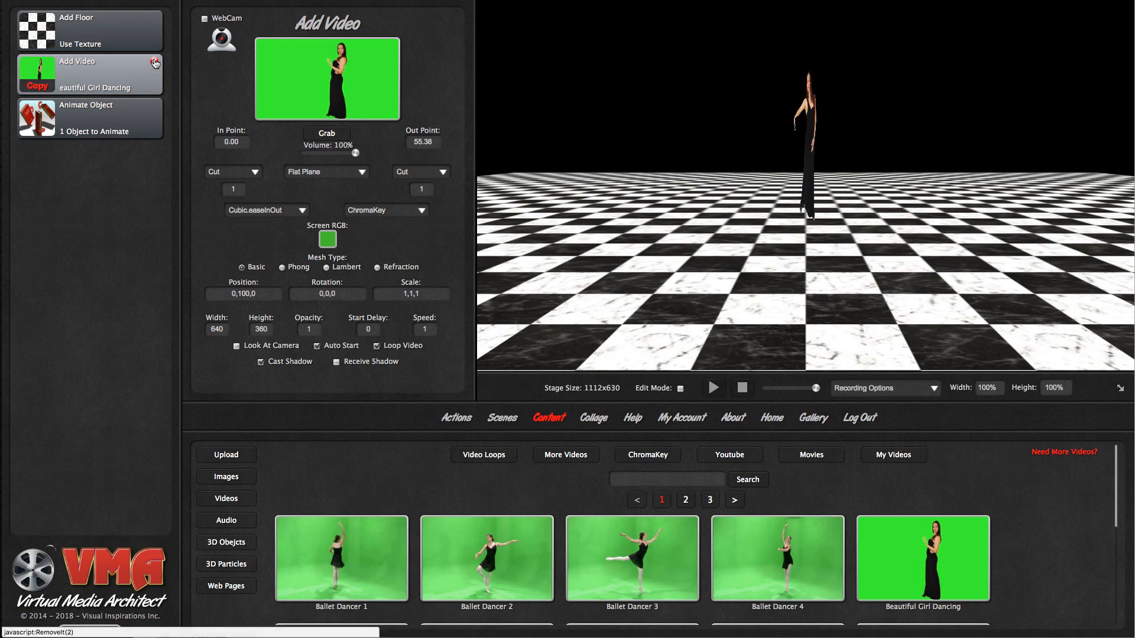
left_click(154, 62)
left_click(456, 419)
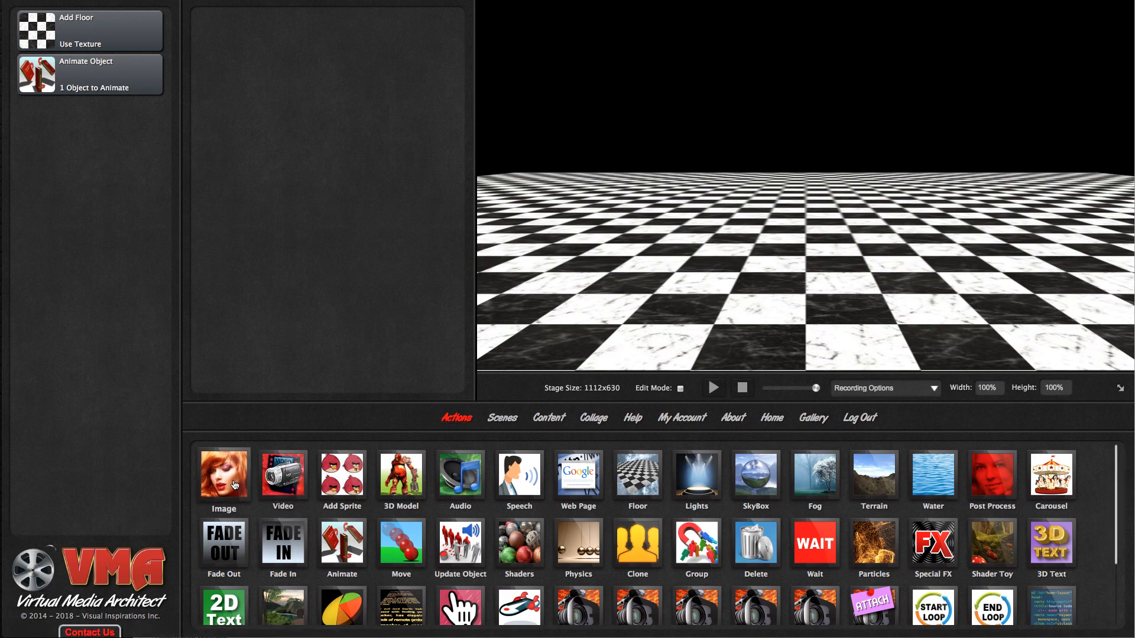
left_click_drag(234, 479, 126, 68)
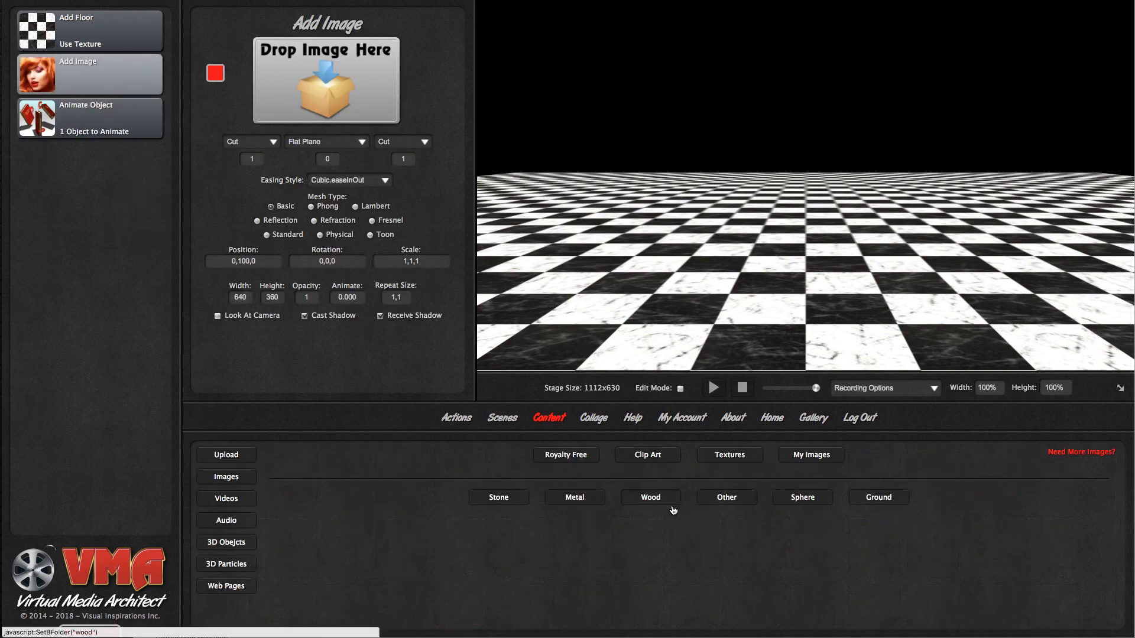
- Assign the crate texture from the Metal textures to the image and change its object type to Cube
left_click(583, 502)
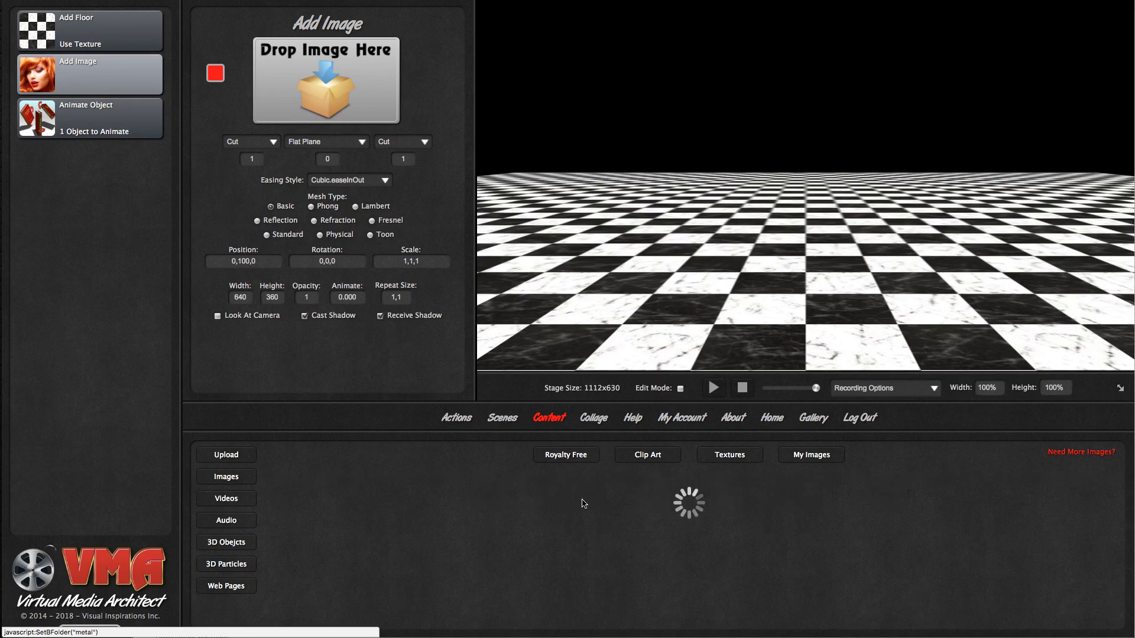
left_click_drag(738, 559, 367, 111)
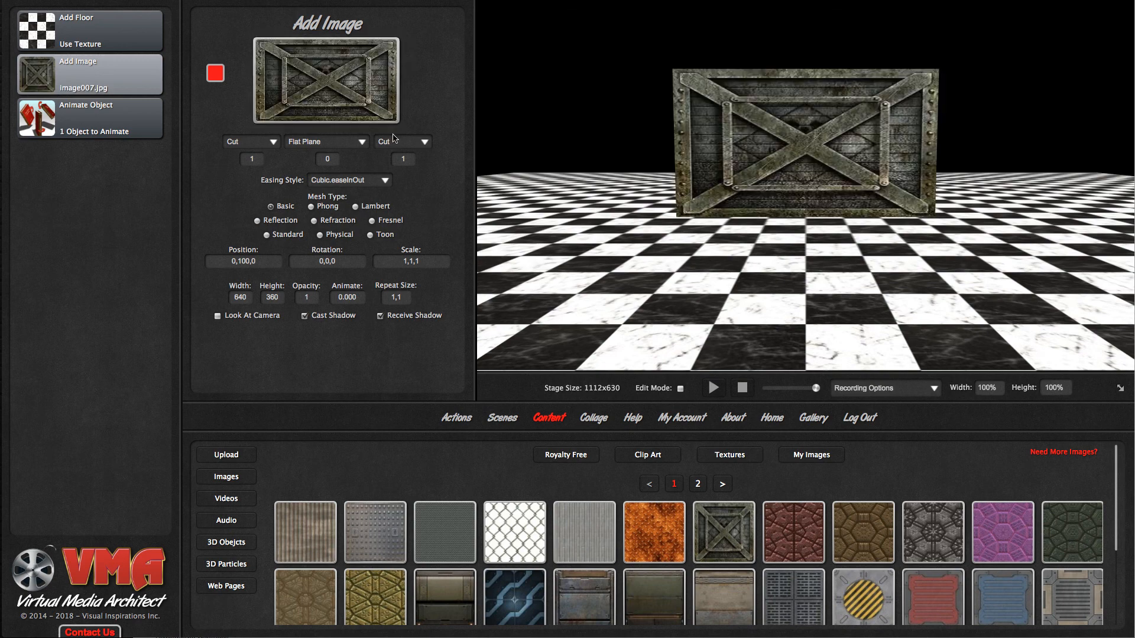
left_click(326, 143)
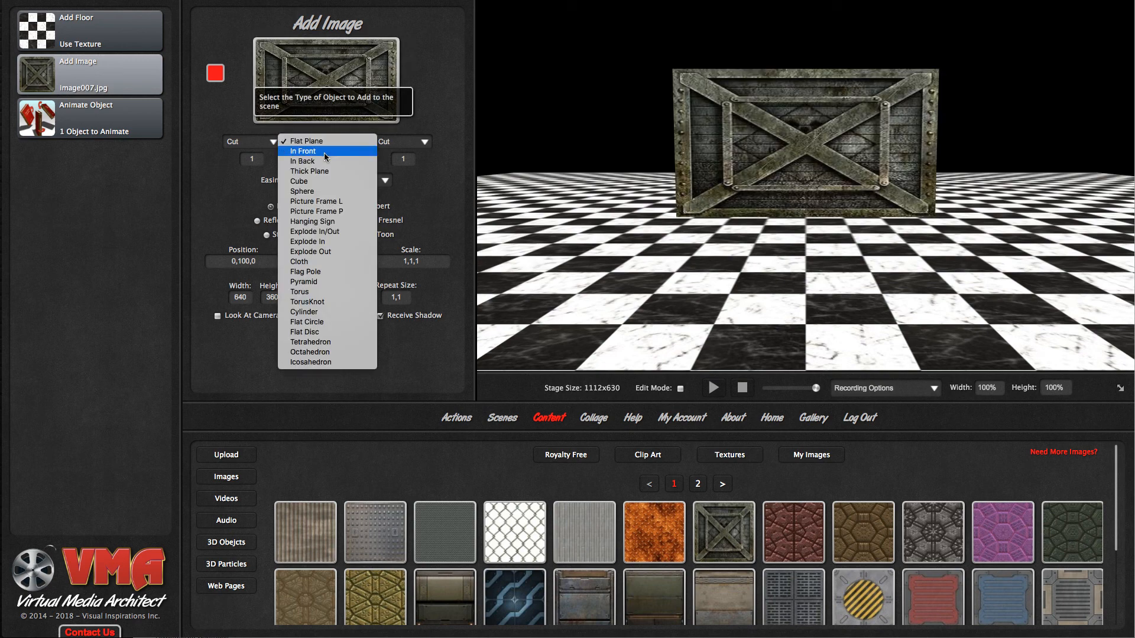
left_click(321, 182)
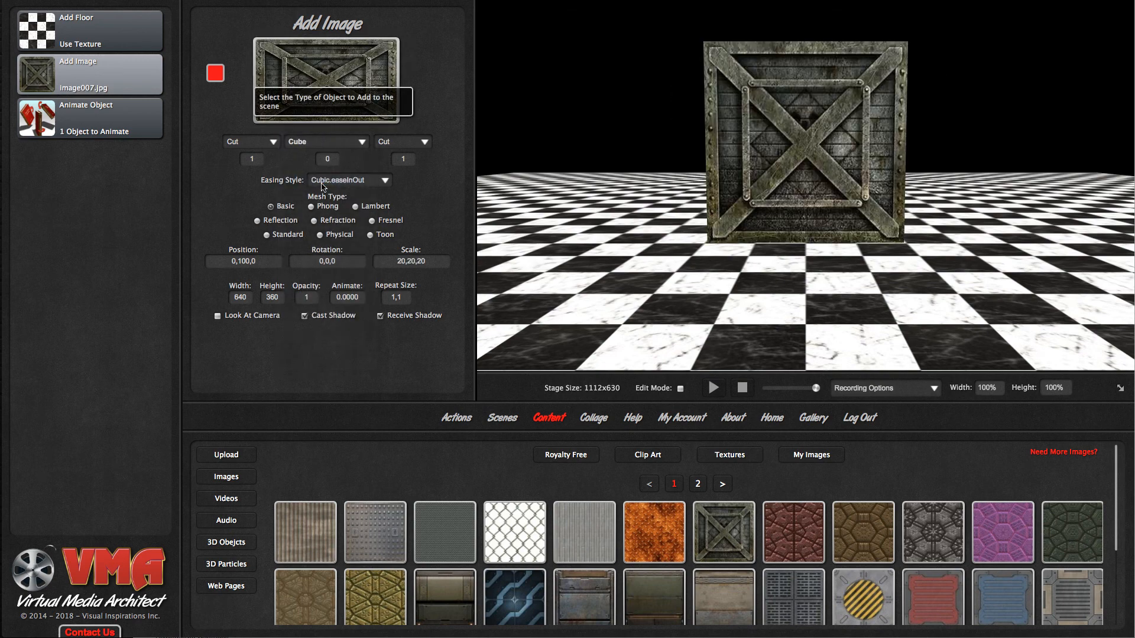
- Select the crate image as the object in the Animate Object action and test its rotation in the scene
left_click_drag(621, 254, 583, 260)
left_click(123, 129)
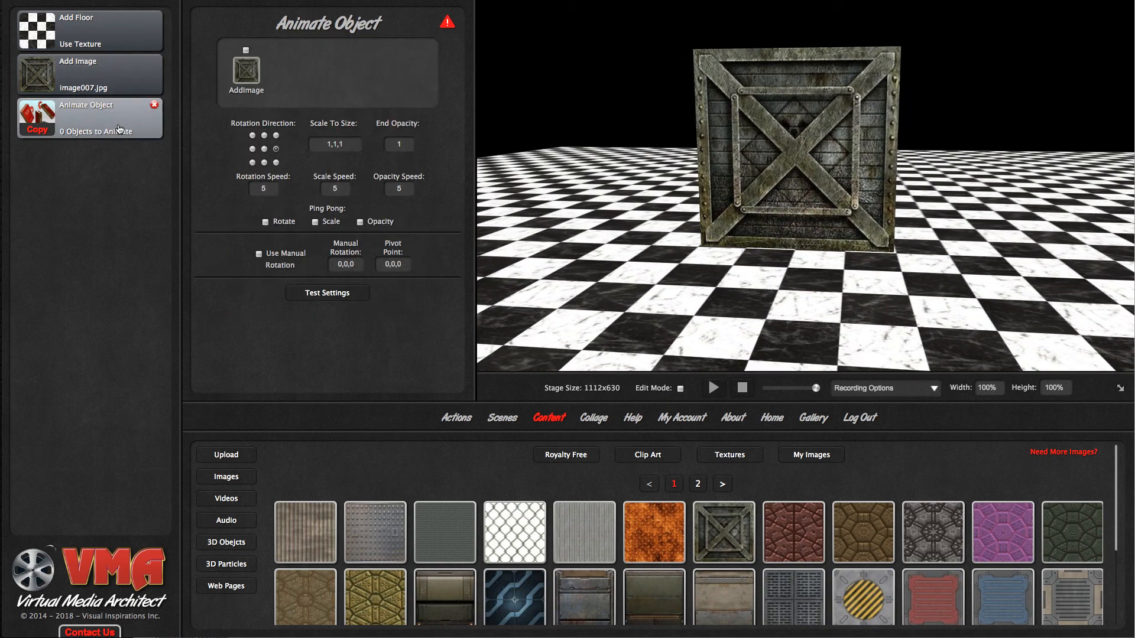
left_click(254, 71)
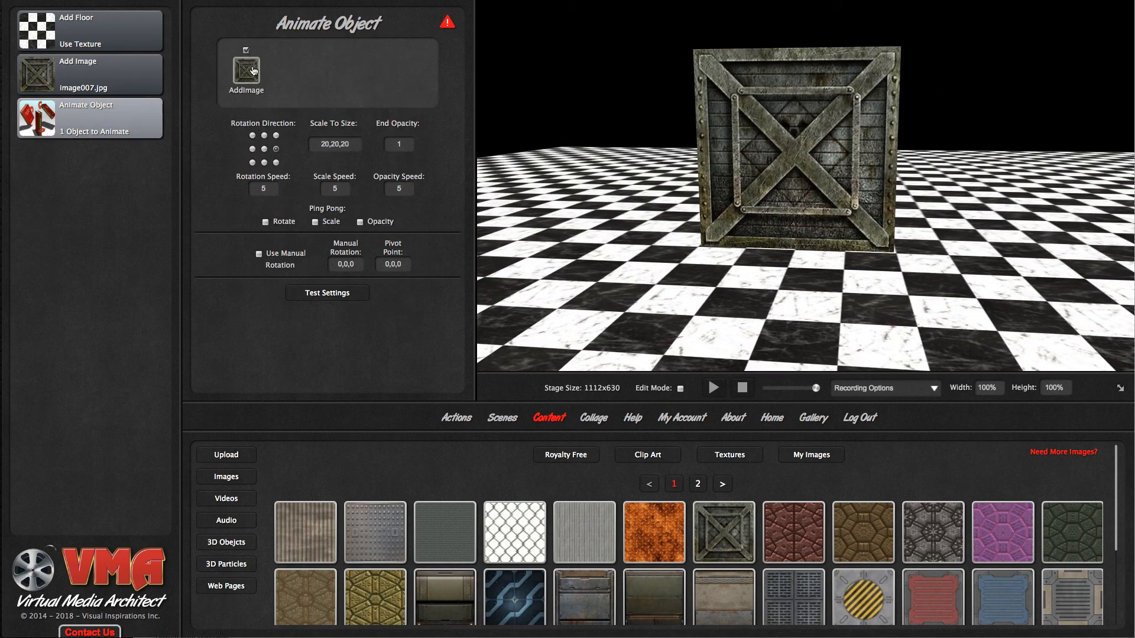
left_click(328, 294)
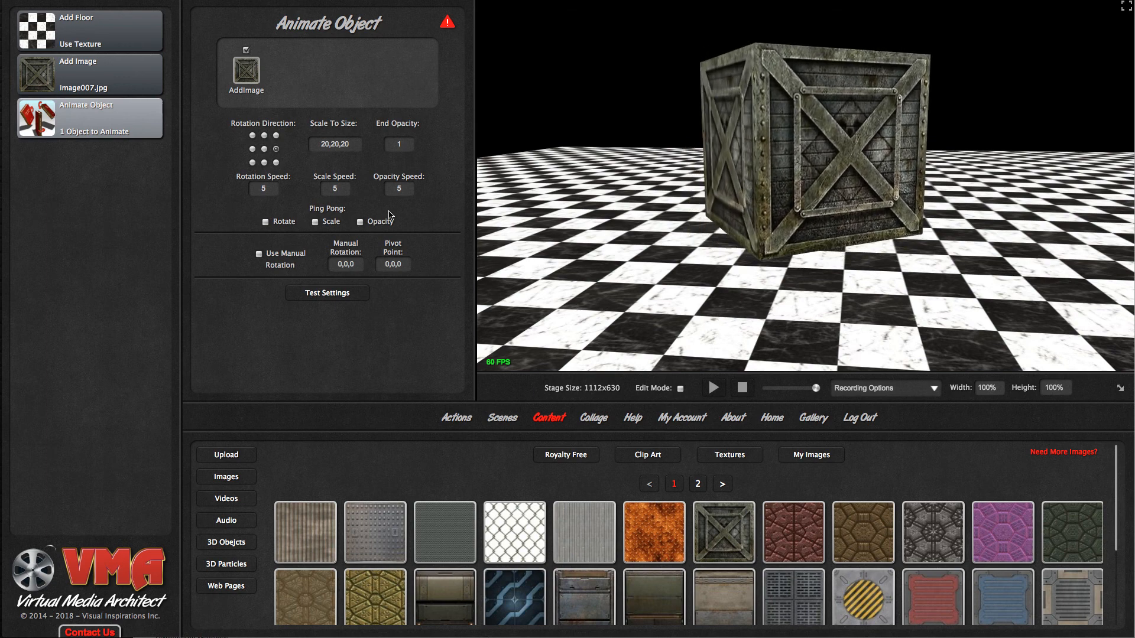
- Try several other rotation directions for the crate's animation
left_click(253, 149)
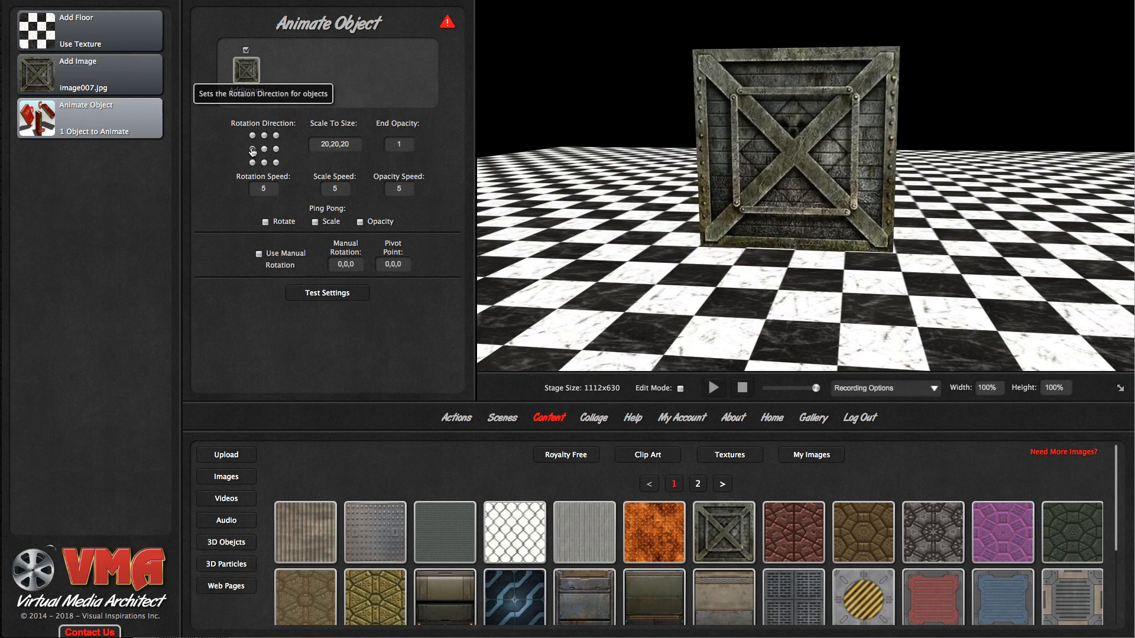
left_click(264, 163)
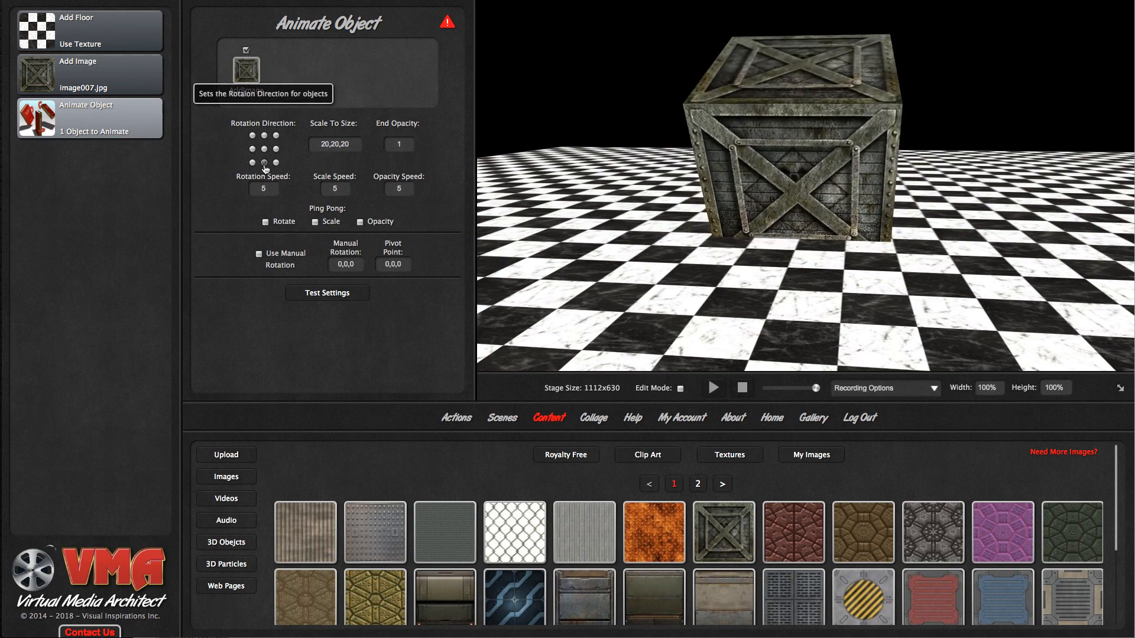
left_click(277, 163)
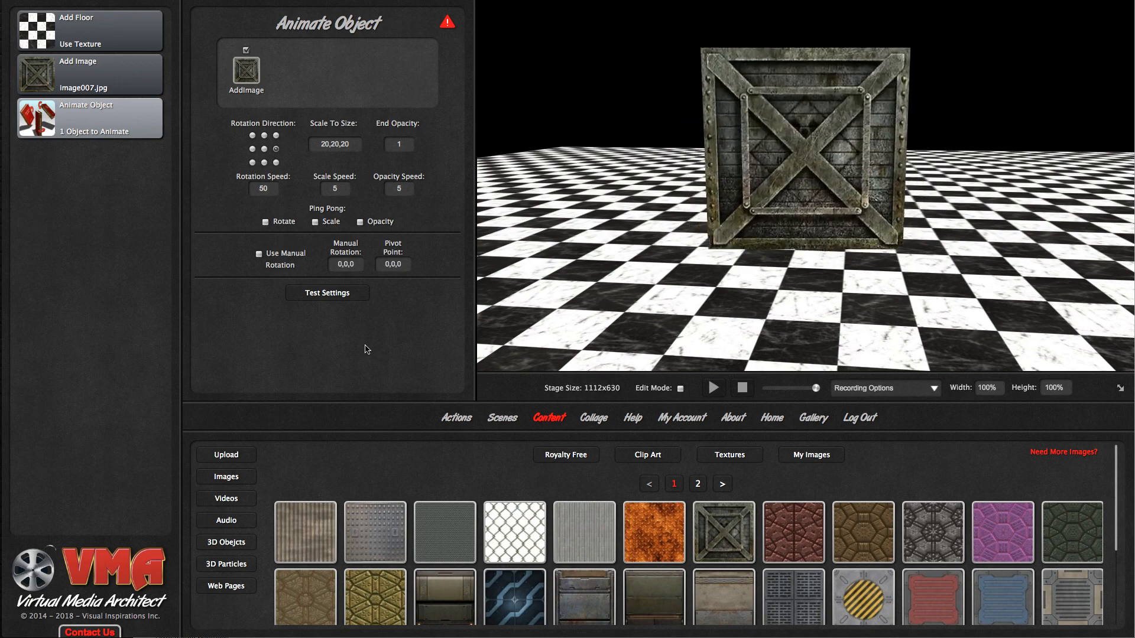
- Replace the Animate Object action with an Update Object action that targets the crate image
mouse_move(153, 112)
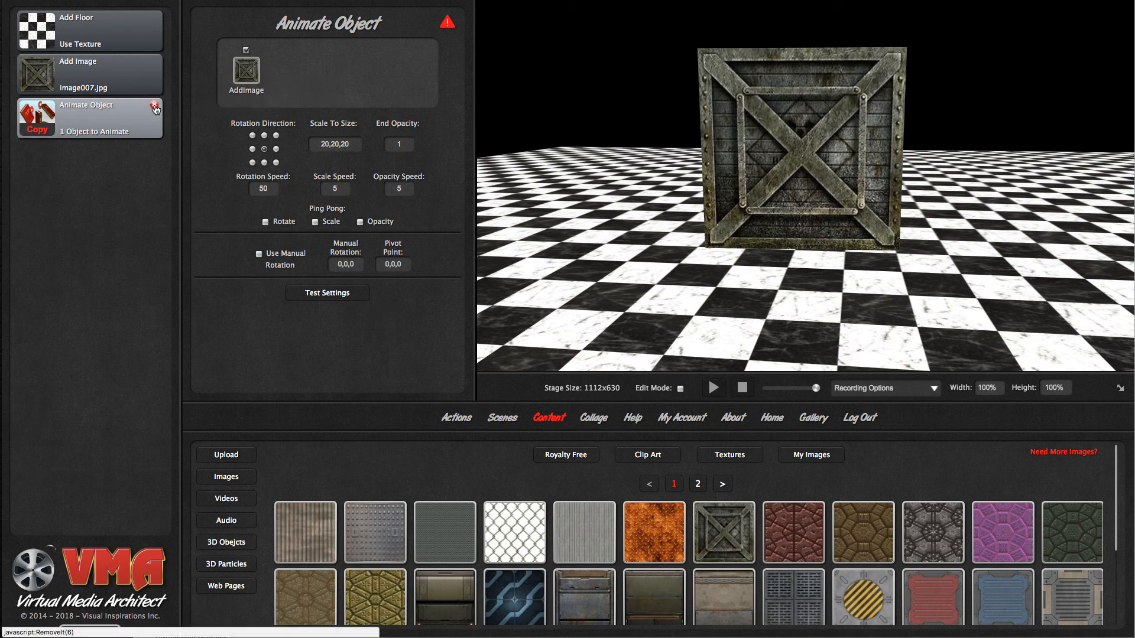
left_click(155, 106)
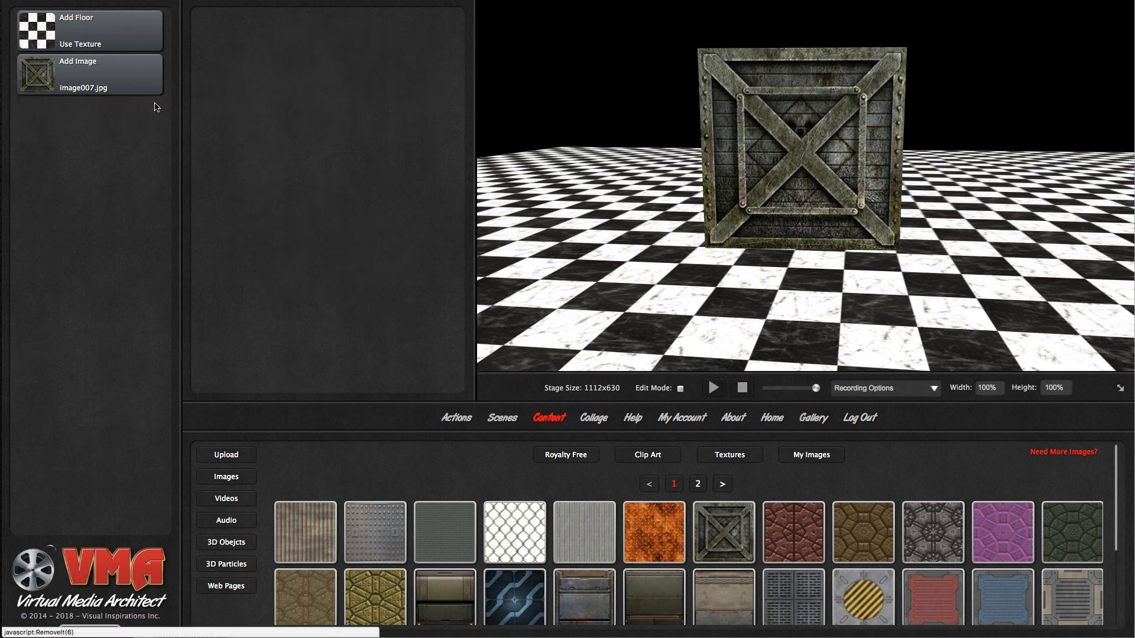
left_click(461, 424)
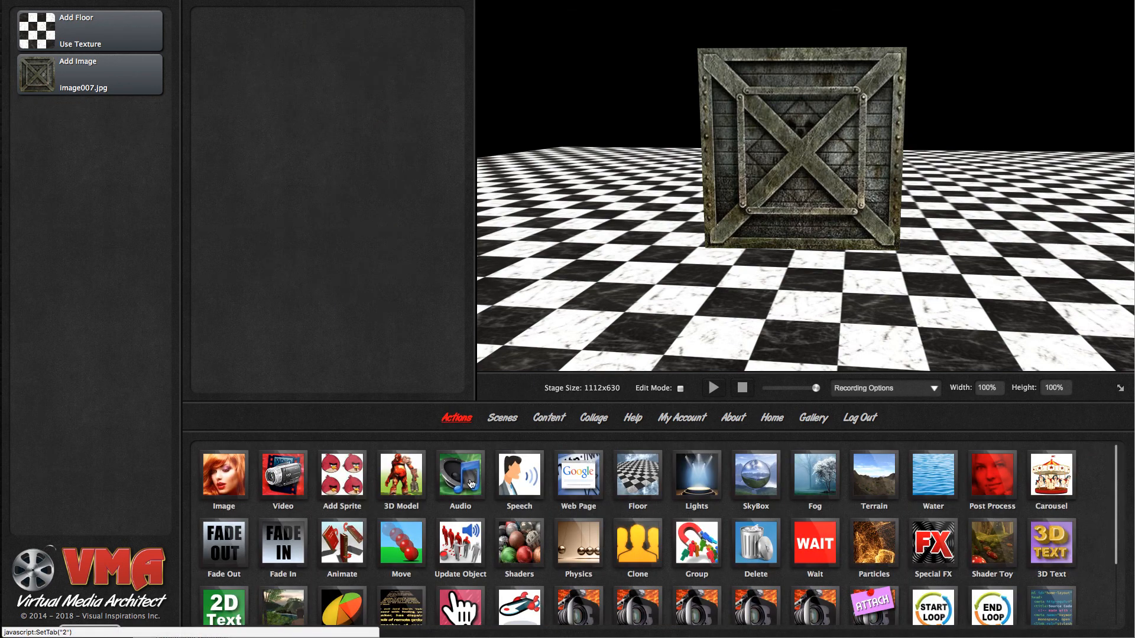
scroll(460, 488, "down", 1)
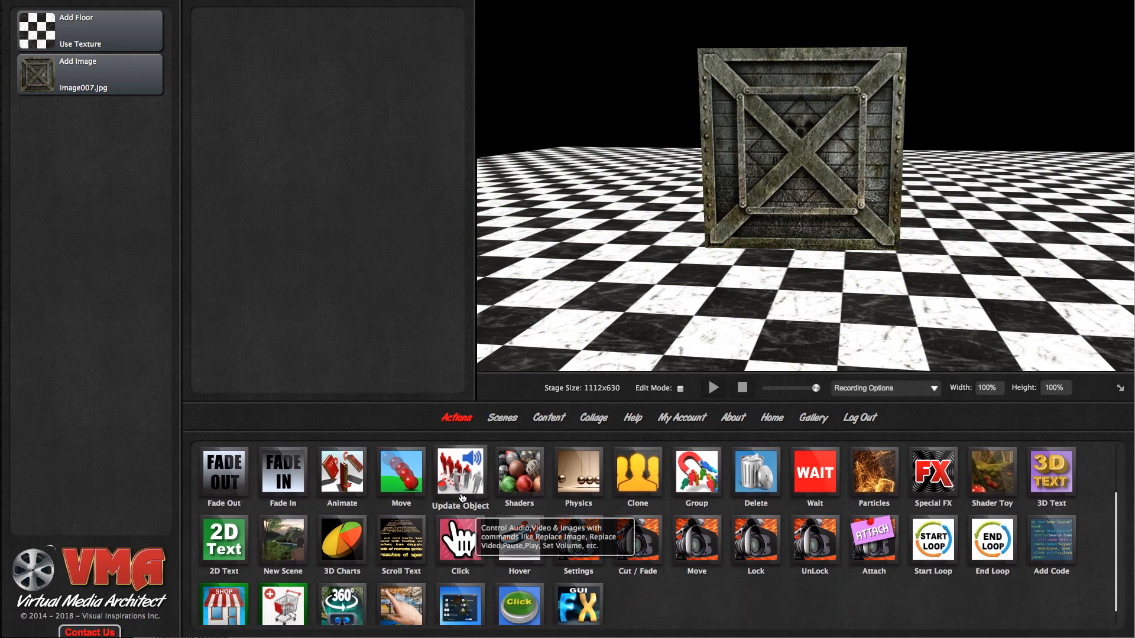
left_click_drag(463, 502, 110, 231)
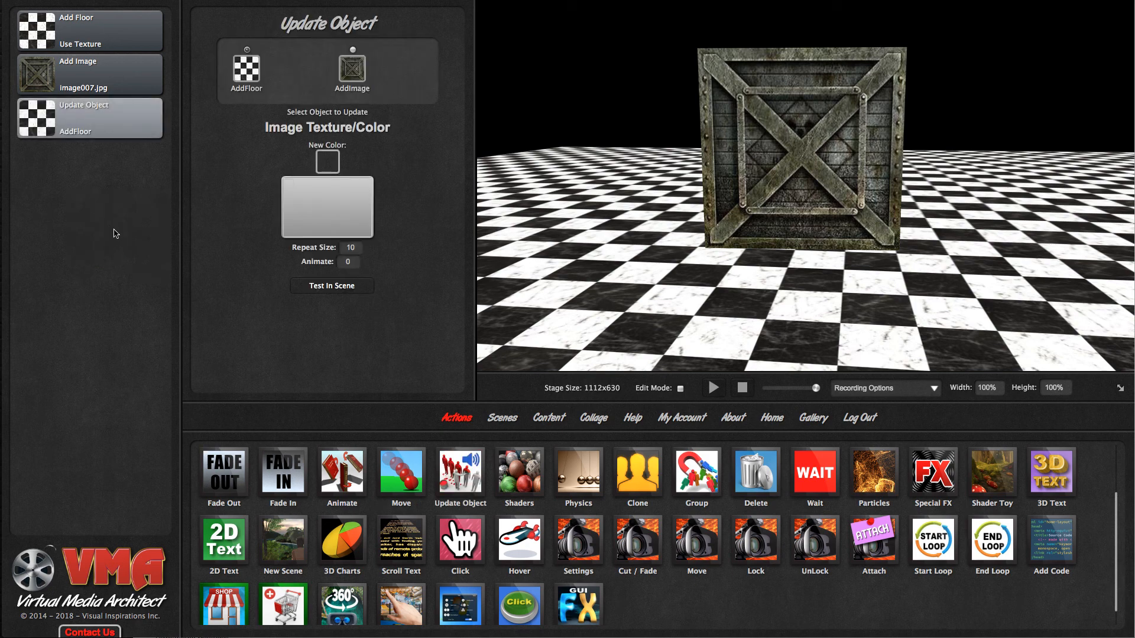
left_click(358, 72)
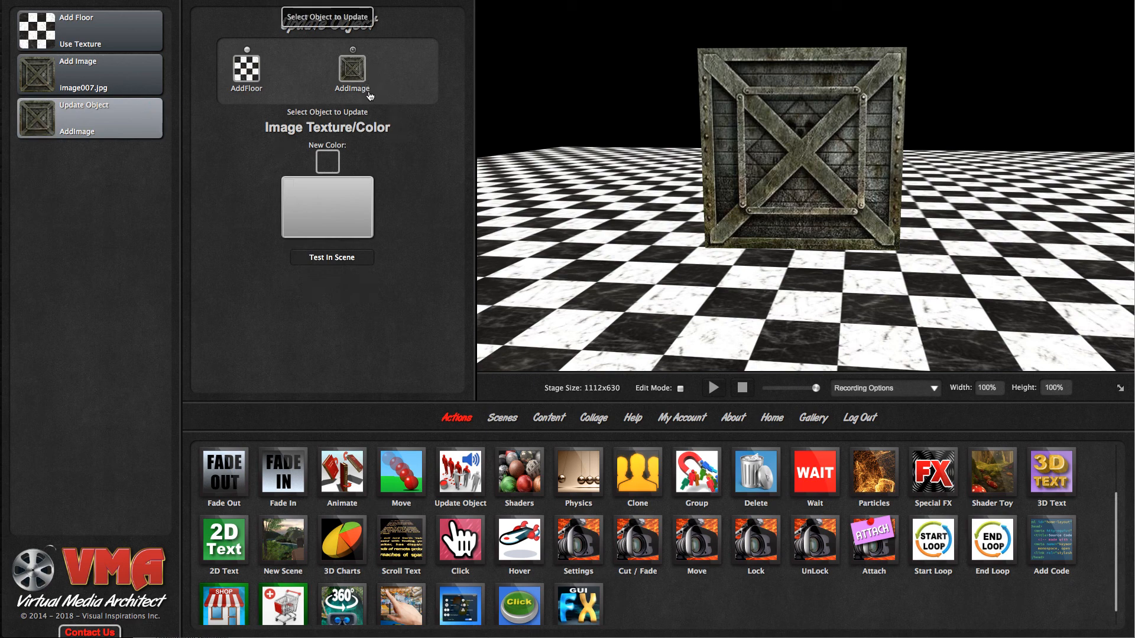
- Assign the orange rusty metal texture as the crate's update image and test it in the scene
scroll(517, 473, "up", 1)
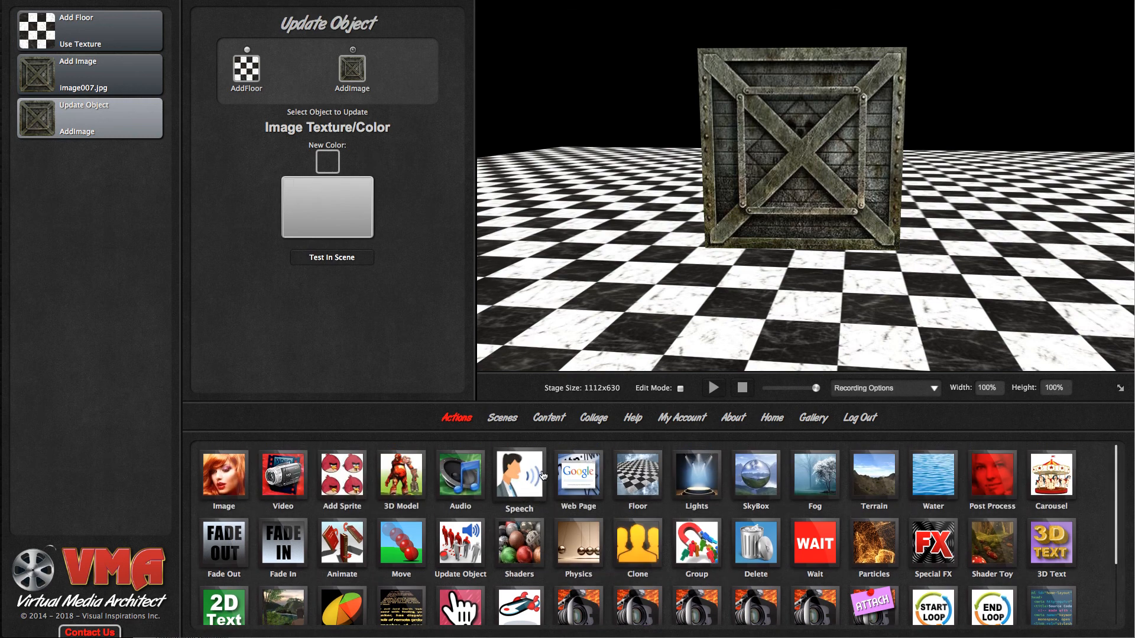
left_click(549, 417)
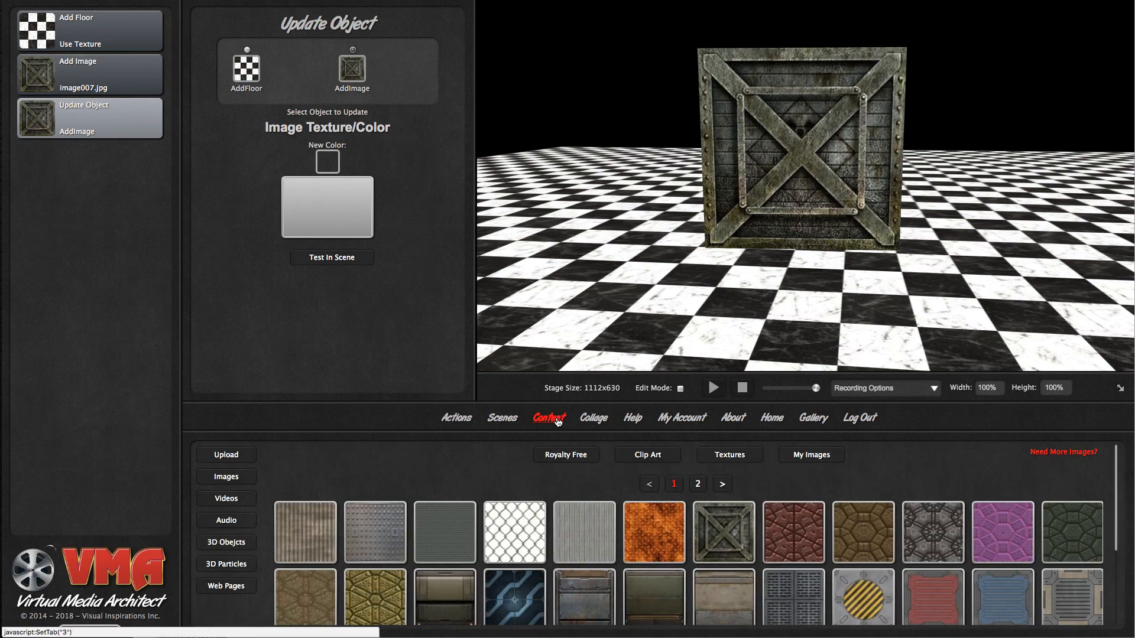
left_click_drag(650, 540, 469, 363)
left_click_drag(340, 227, 340, 226)
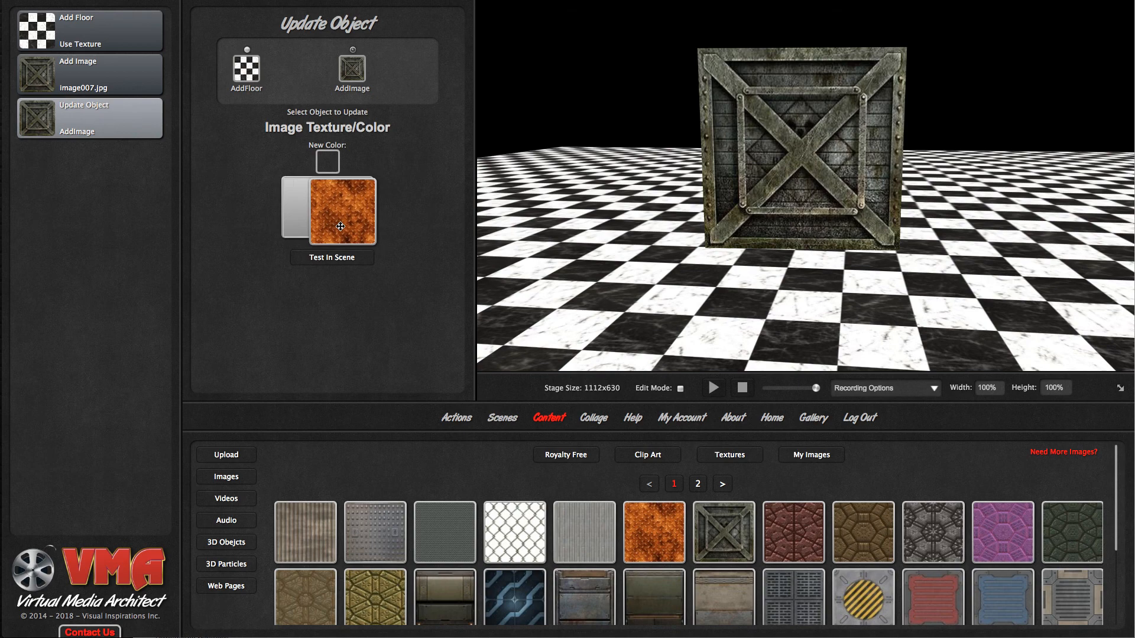
left_click(348, 265)
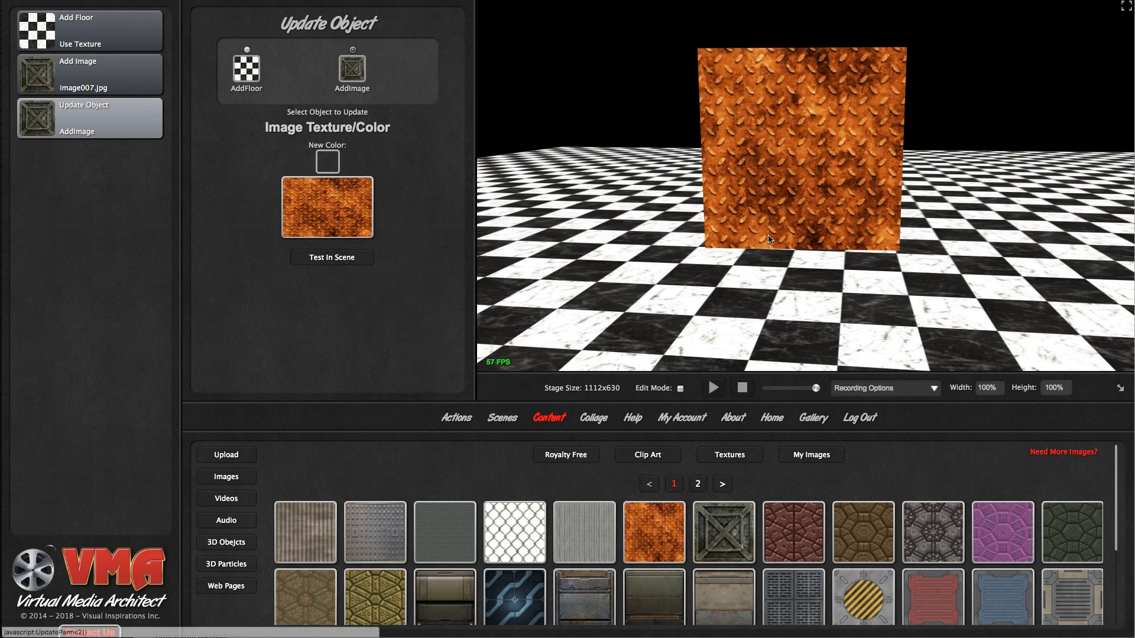
mouse_move(635, 273)
left_mouse_down()
mouse_move(840, 264)
mouse_move(633, 271)
left_mouse_up()
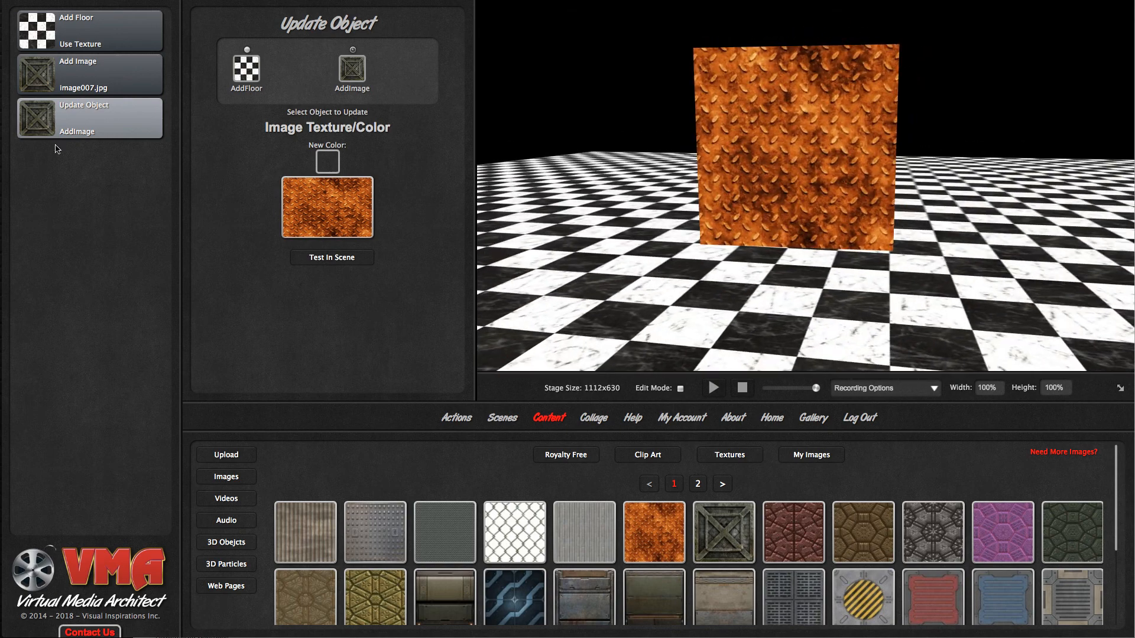
- Insert a Click action for the crate image before the Update Object action and set its Action Lines to 1
mouse_move(88, 108)
left_click(456, 418)
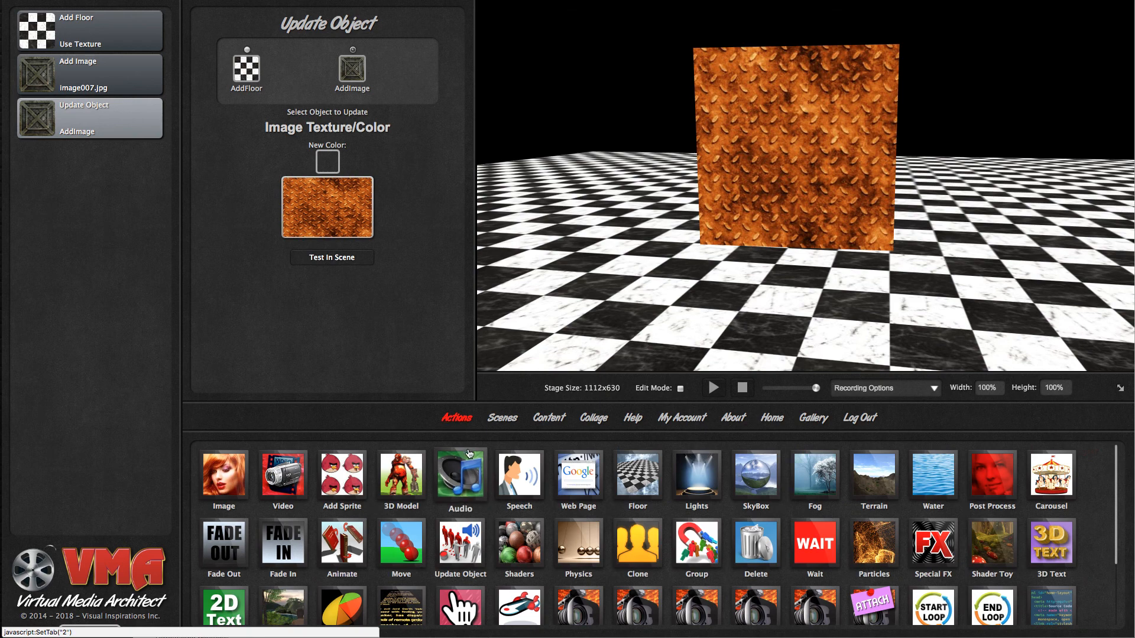
scroll(497, 484, "down", 1)
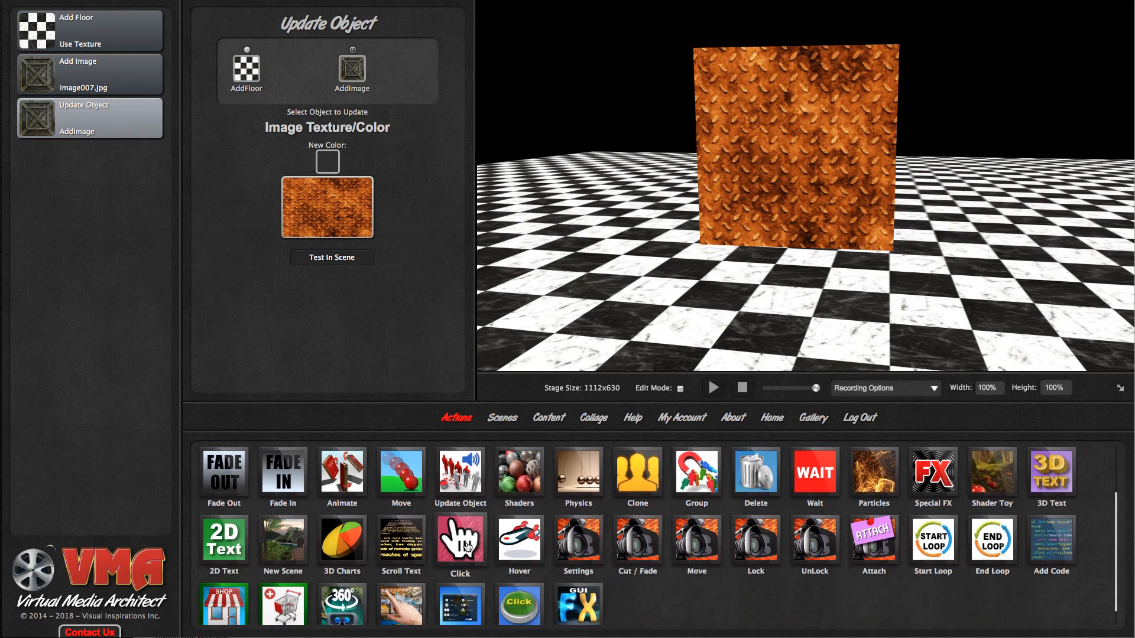
left_click_drag(462, 545, 105, 118)
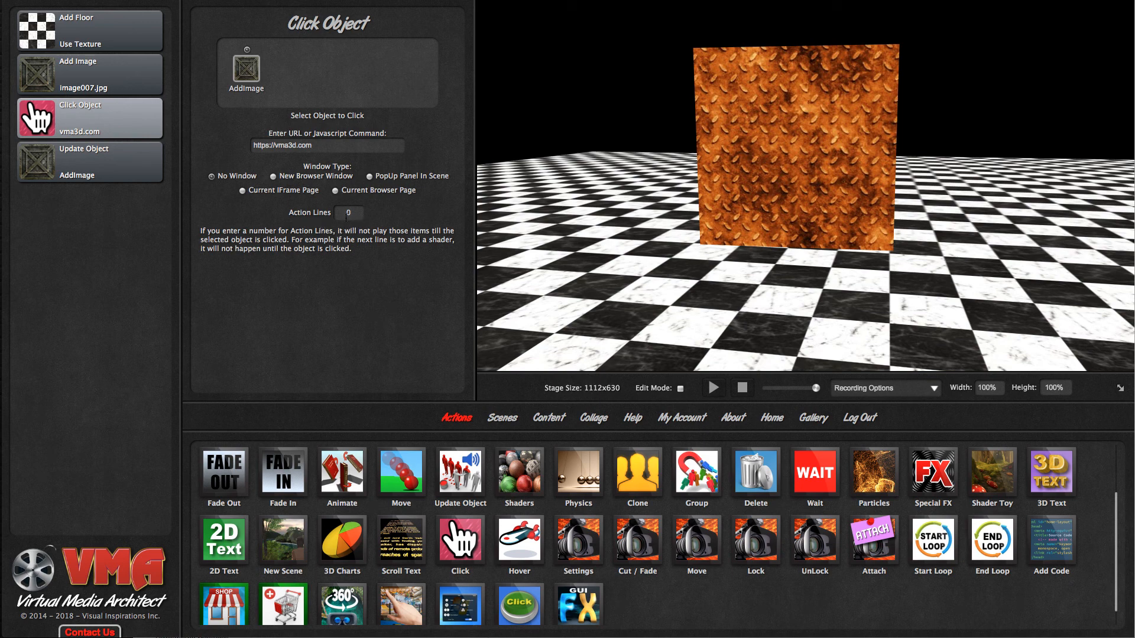
mouse_move(121, 124)
left_click(350, 212)
left_click(271, 268)
- Stop and replay the scene, and trigger the texture change by selecting the crate on the stage
left_click(744, 393)
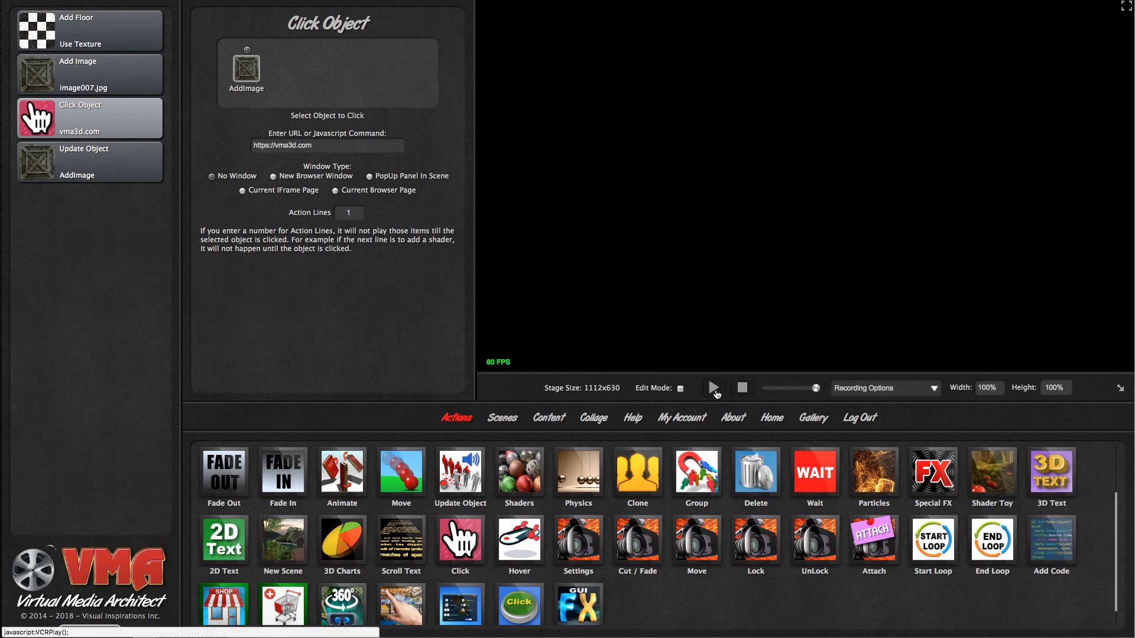
left_click(714, 389)
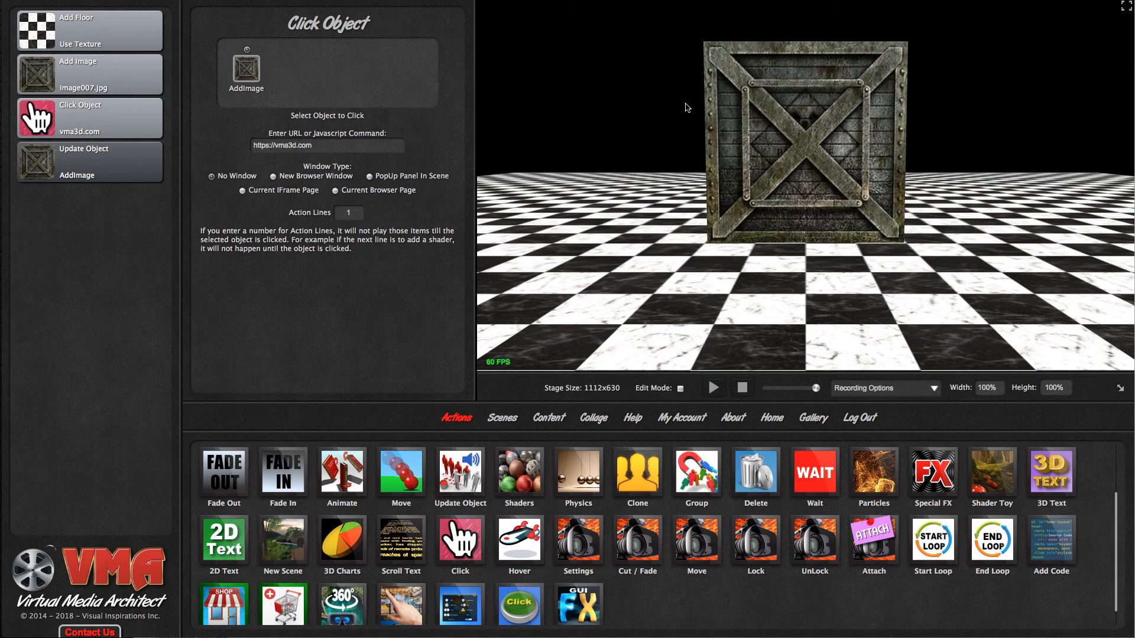
left_click(769, 111)
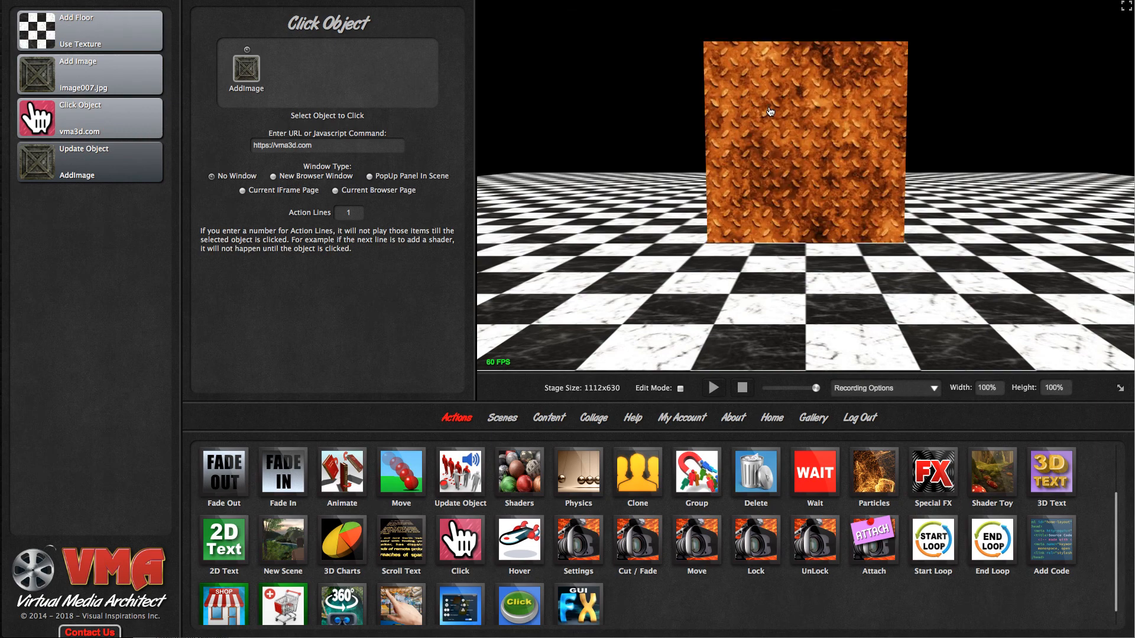
mouse_move(640, 305)
left_mouse_down()
mouse_move(899, 315)
mouse_move(713, 323)
mouse_move(621, 304)
left_mouse_up()
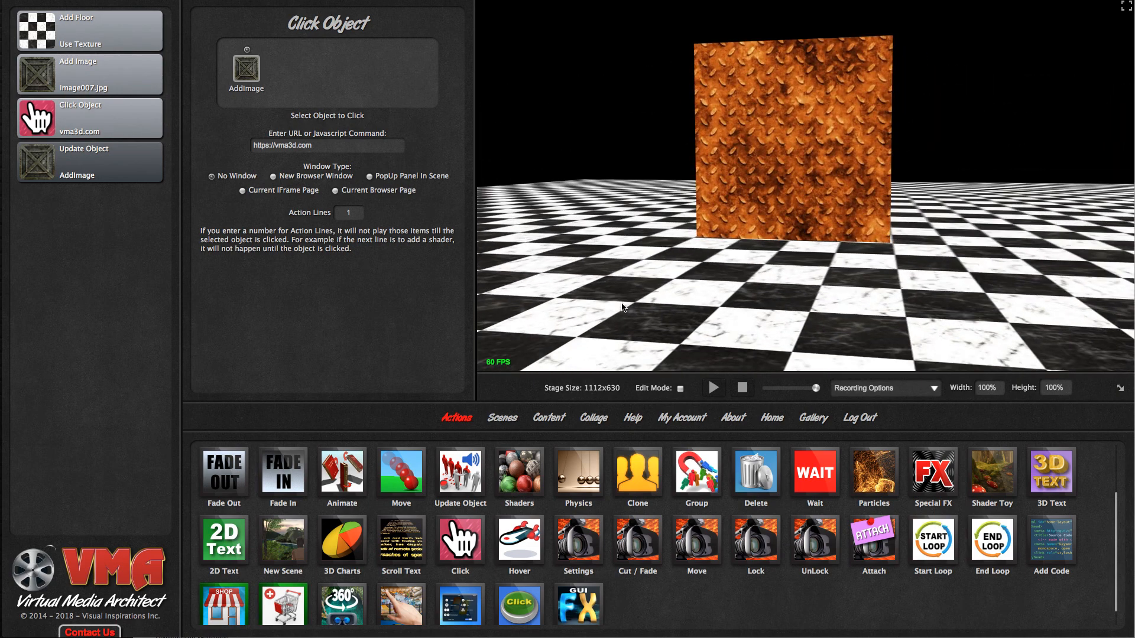